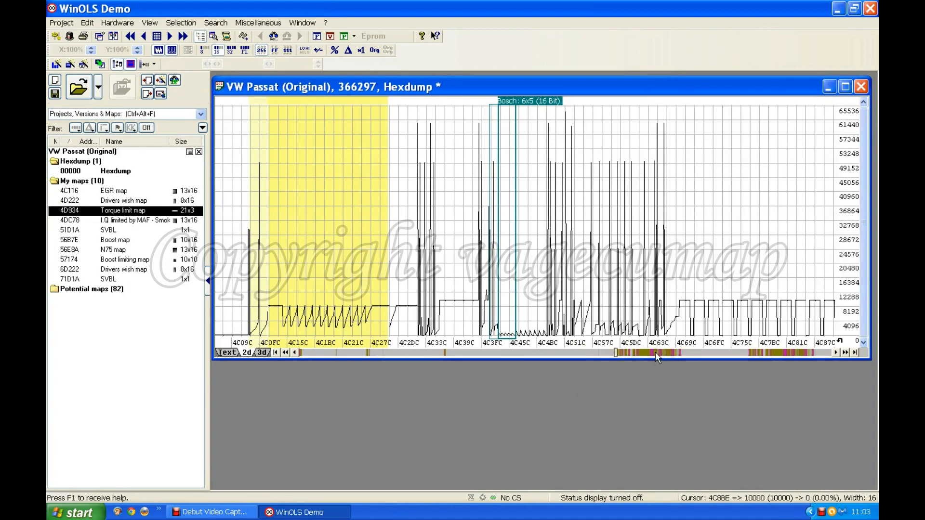
Browse the 2D hexdump forward to the group of potential 10x10 and 16x15 maps around address 5467C.
{"action": "left_click", "coordinate": [696, 352]}
{"action": "left_click", "coordinate": [700, 351]}
{"action": "left_click", "coordinate": [701, 352]}
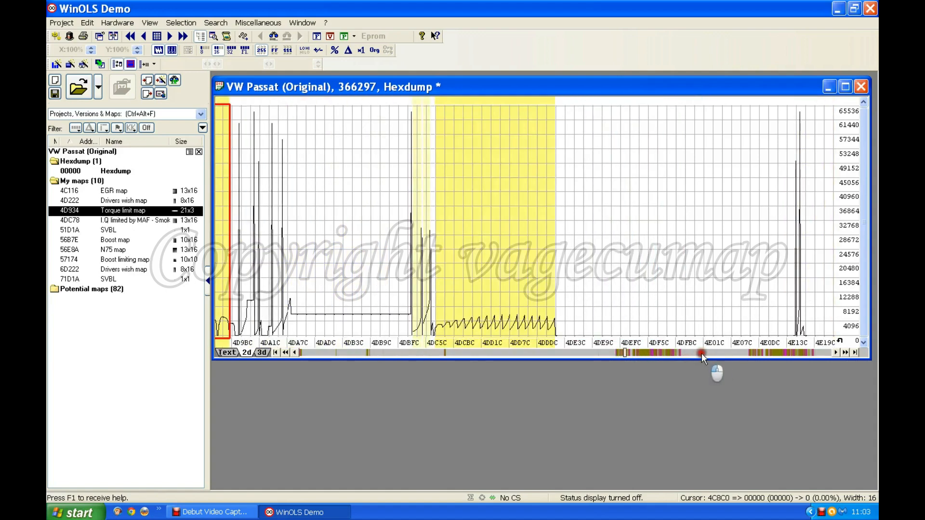
{"action": "left_click", "coordinate": [701, 354]}
{"action": "left_click", "coordinate": [701, 353]}
{"action": "left_click", "coordinate": [702, 353]}
{"action": "left_click", "coordinate": [701, 353]}
{"action": "left_click", "coordinate": [702, 354]}
{"action": "left_click", "coordinate": [701, 353]}
{"action": "left_click", "coordinate": [701, 353]}
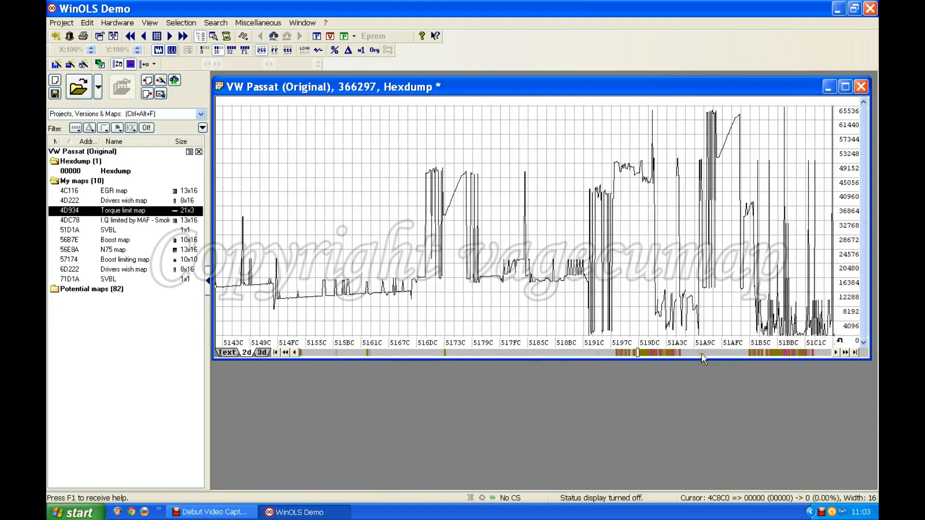
{"action": "left_click", "coordinate": [702, 354]}
{"action": "left_click", "coordinate": [701, 353]}
{"action": "left_click", "coordinate": [702, 354]}
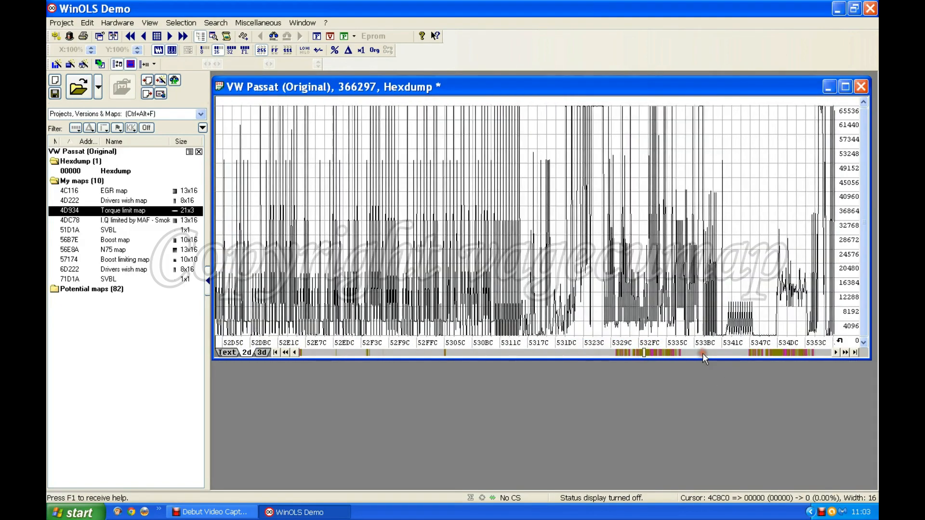
{"action": "left_click", "coordinate": [704, 354]}
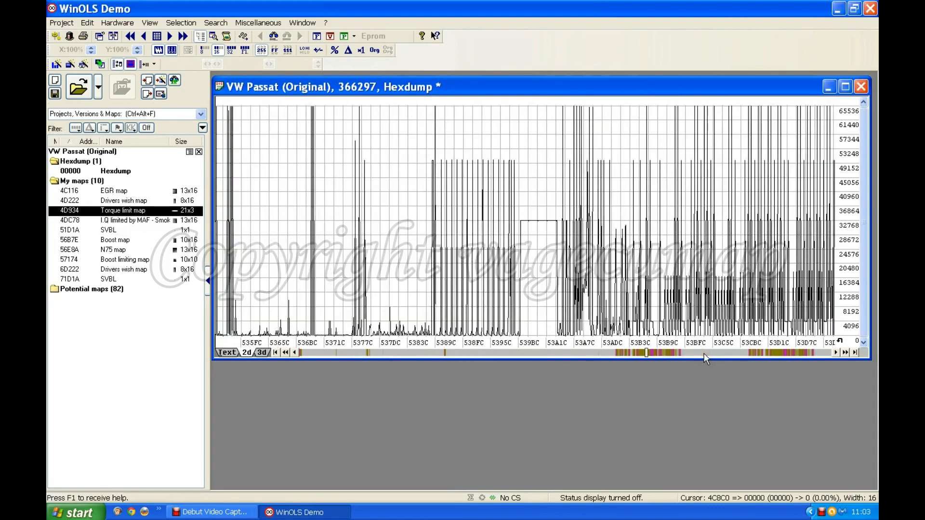
{"action": "left_click", "coordinate": [703, 354]}
{"action": "left_click", "coordinate": [703, 354]}
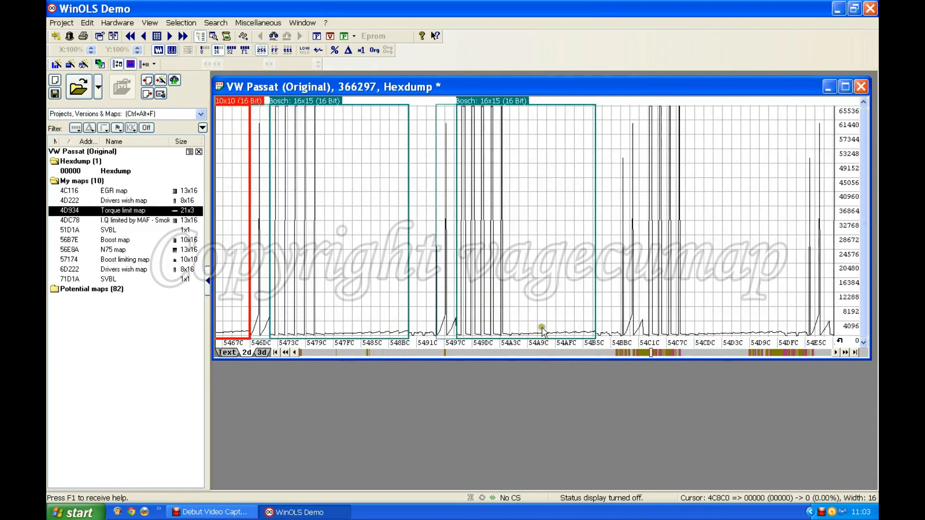
{"action": "left_click", "coordinate": [550, 354]}
{"action": "scroll", "coordinate": [549, 354], "scroll_direction": "up", "scroll_amount": 9}
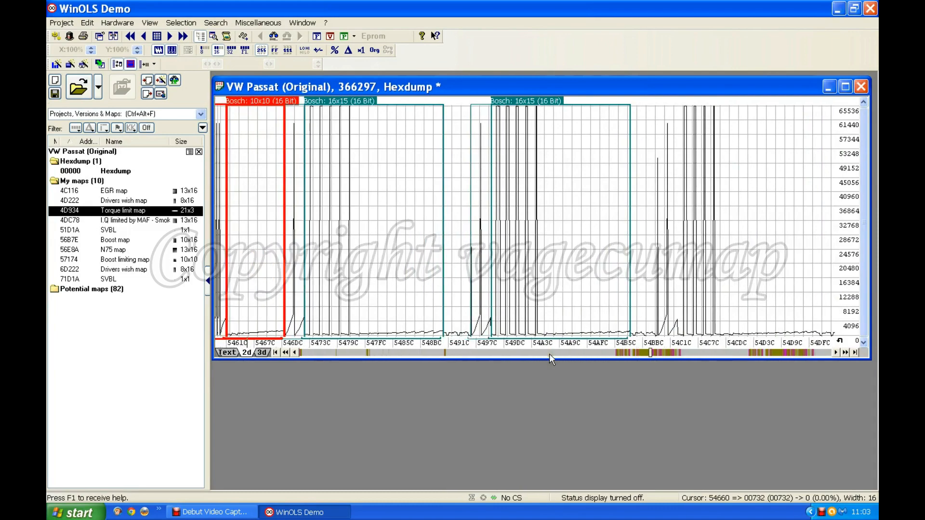
{"action": "scroll", "coordinate": [549, 353], "scroll_direction": "up", "scroll_amount": 5}
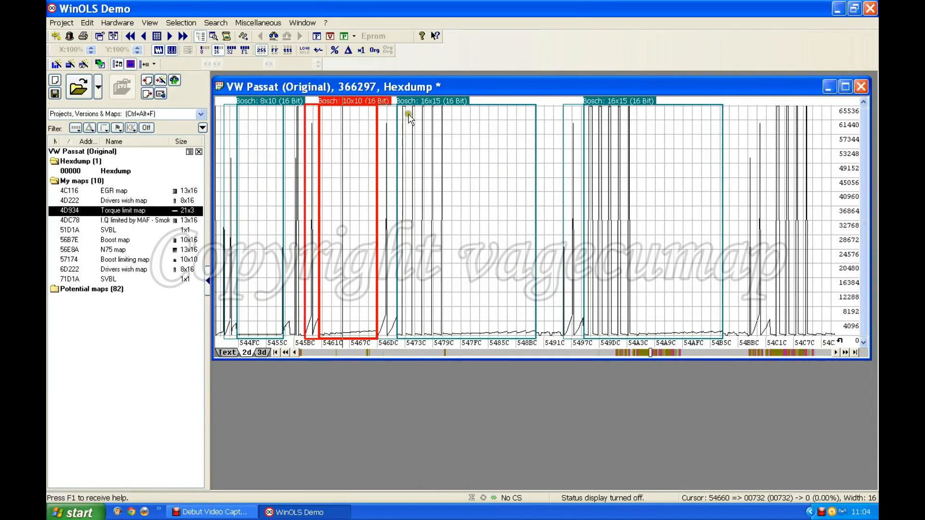
Add the potential 10x10 map and the two 16x15 maps after it to My maps, closing each map window.
{"action": "double_click", "coordinate": [352, 99]}
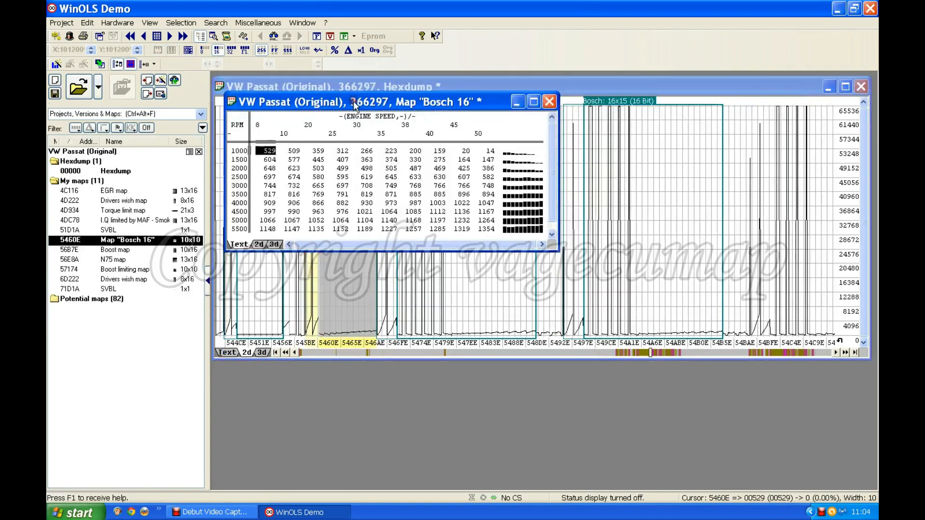
{"action": "left_click", "coordinate": [549, 101]}
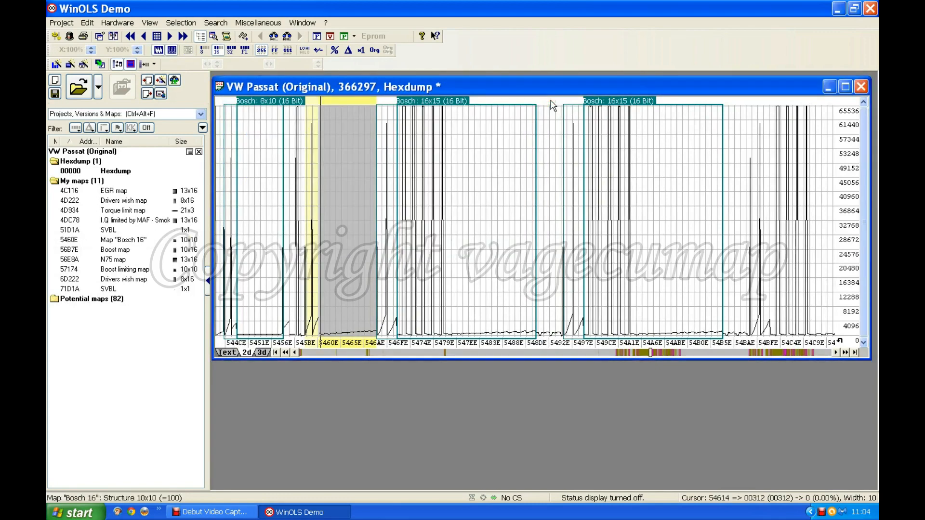
{"action": "left_click", "coordinate": [437, 104]}
{"action": "double_click", "coordinate": [437, 103]}
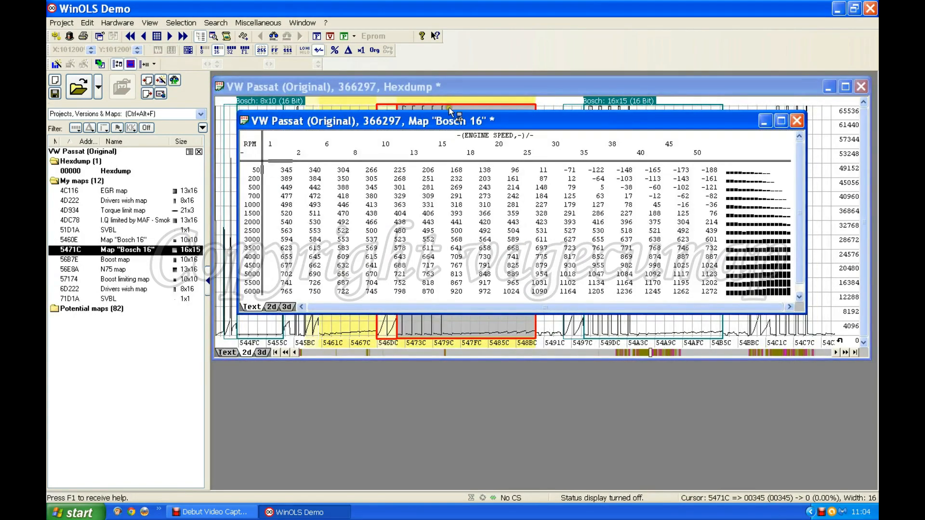
{"action": "left_click", "coordinate": [798, 122]}
{"action": "double_click", "coordinate": [624, 105]}
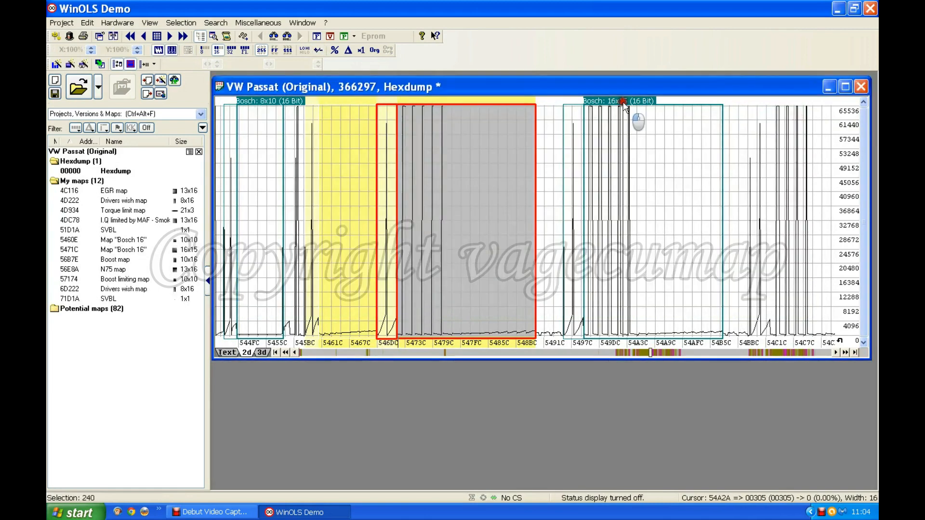
{"action": "left_click", "coordinate": [809, 139]}
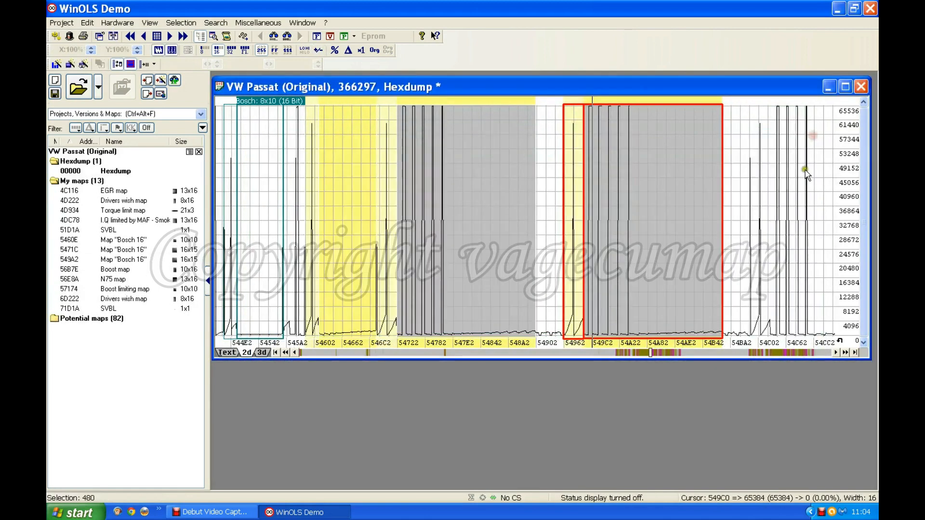
Add the potential 11x9 map further along the hexdump to My maps and close its window.
{"action": "left_click", "coordinate": [846, 353]}
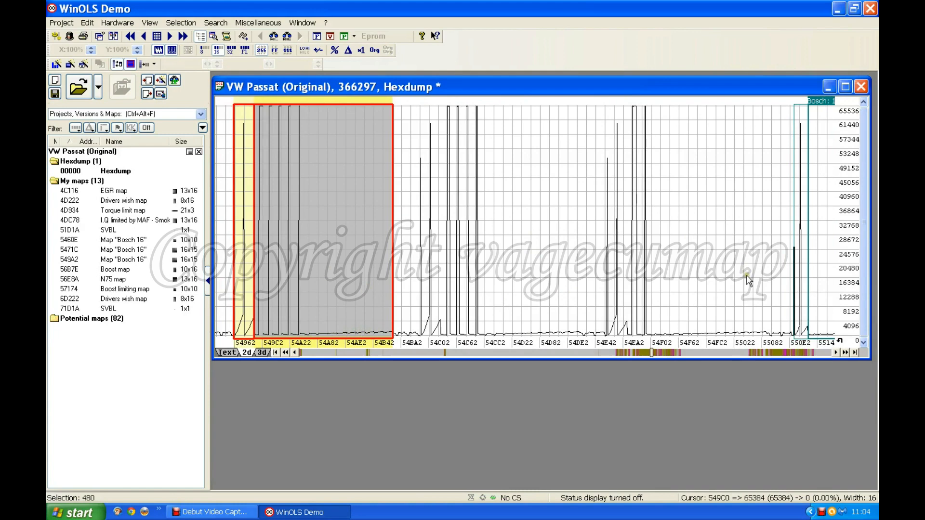
{"action": "left_click", "coordinate": [844, 353]}
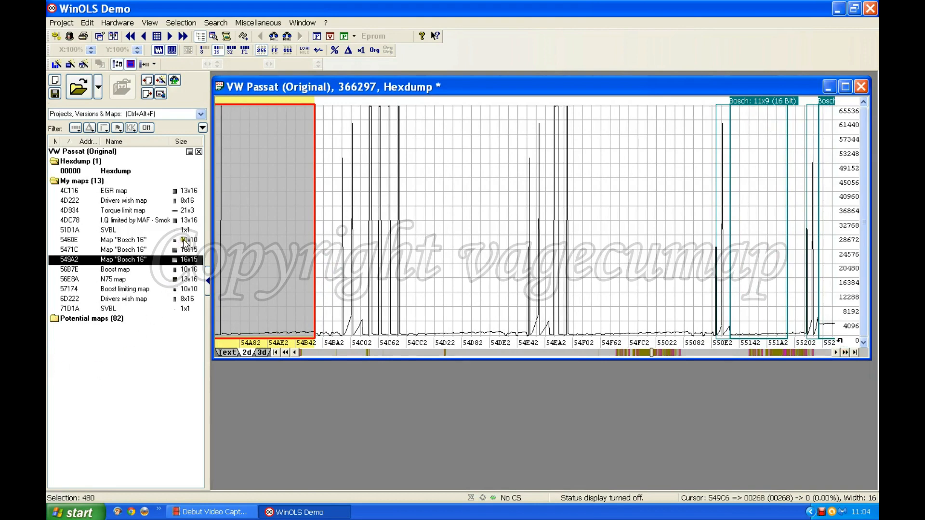
{"action": "double_click", "coordinate": [762, 102]}
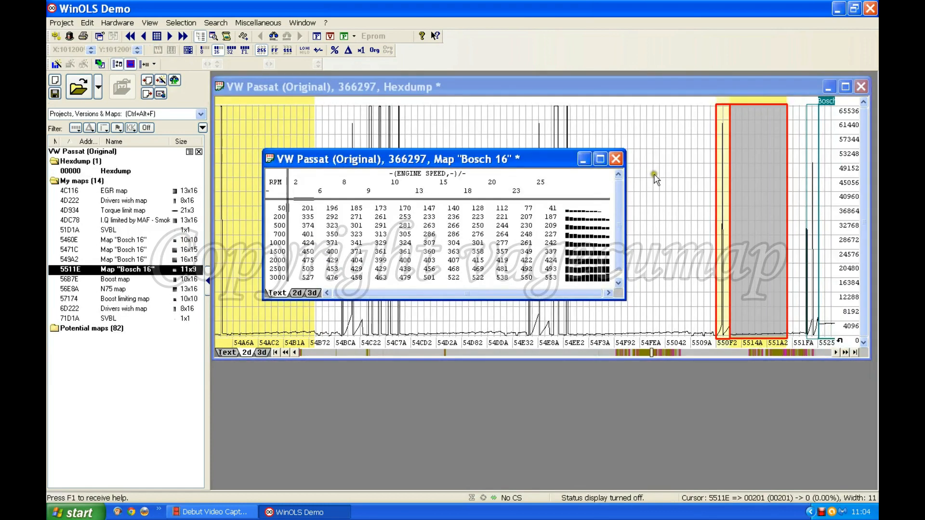
{"action": "left_click", "coordinate": [616, 160]}
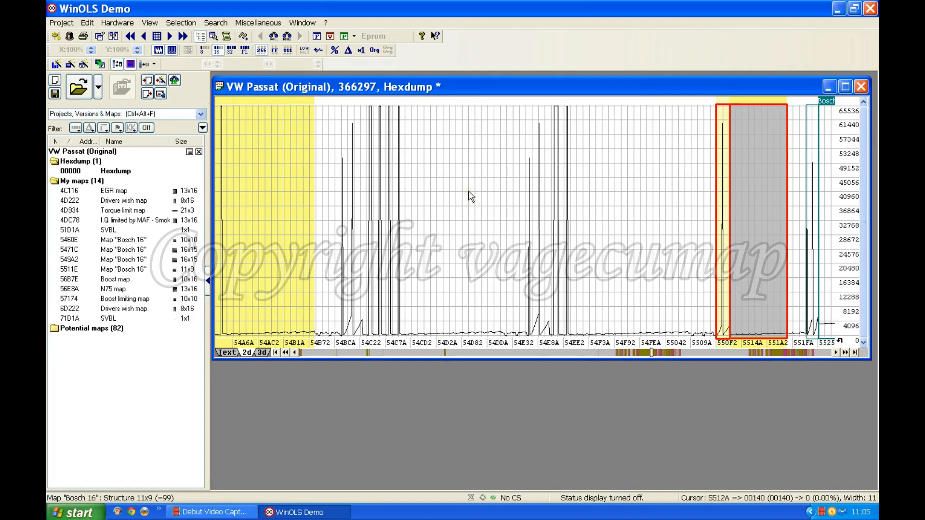
Examine the values and axes of the 16x15 map at 549A2 in its own window, and close it.
{"action": "key", "text": "Escape"}
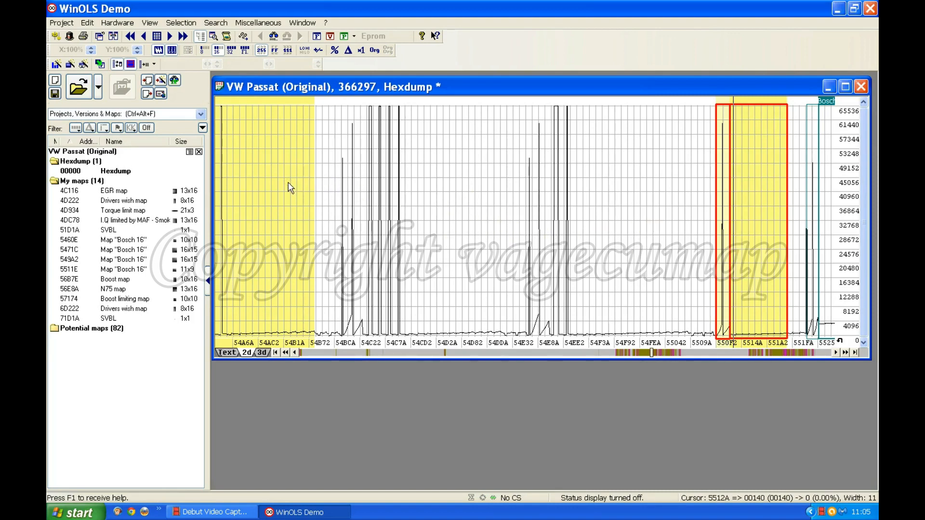
{"action": "double_click", "coordinate": [264, 196]}
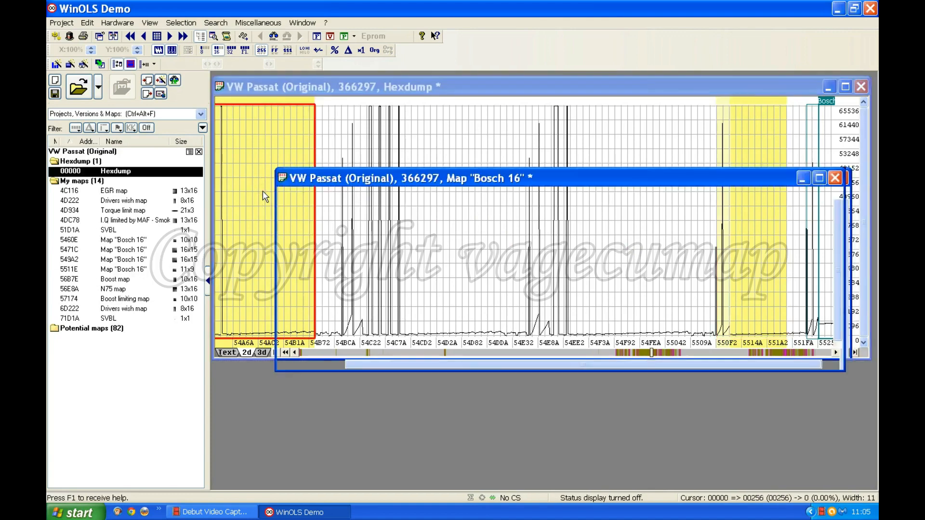
{"action": "left_click_drag", "start_coordinate": [511, 182], "coordinate": [494, 124]}
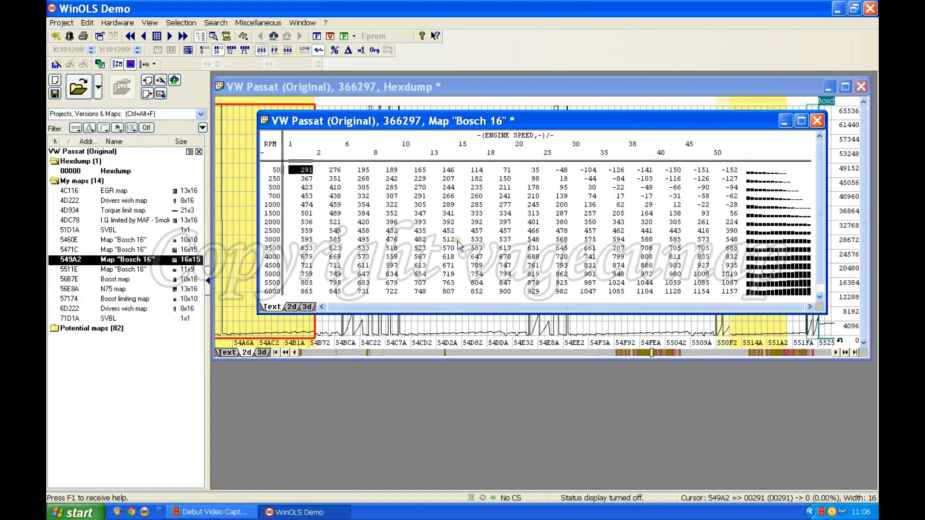
{"action": "key", "text": "Down"}
{"action": "key", "text": "Down"}
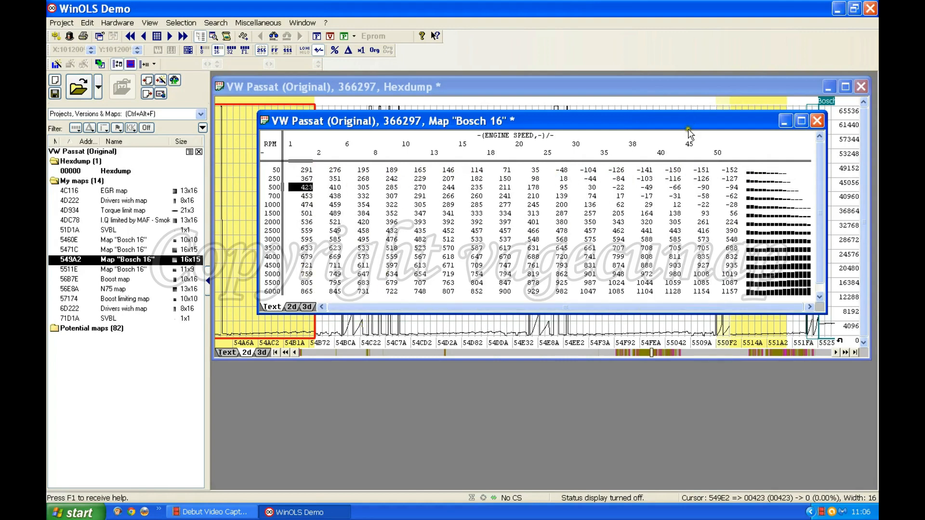
{"action": "left_click", "coordinate": [817, 121]}
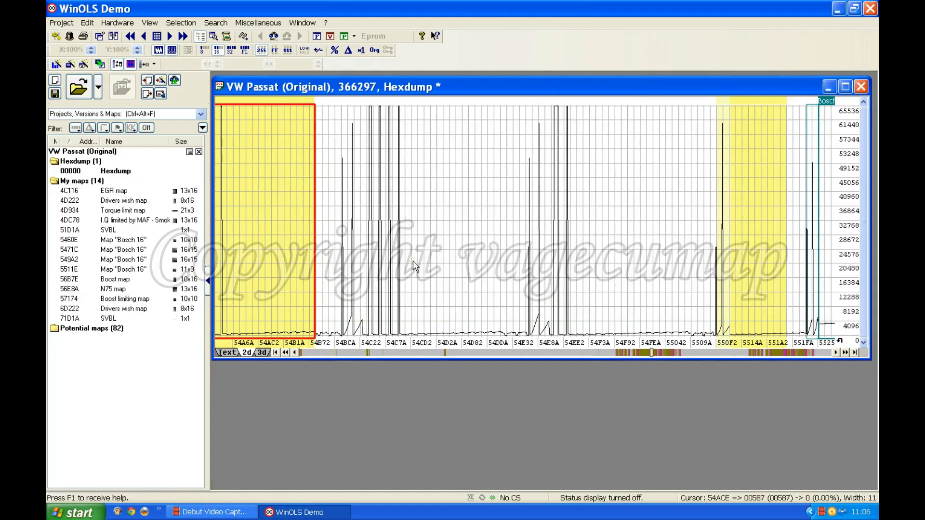
Show the hexdump as text from the start of the 549A2 map and widen it to 16 columns.
{"action": "left_click", "coordinate": [230, 354]}
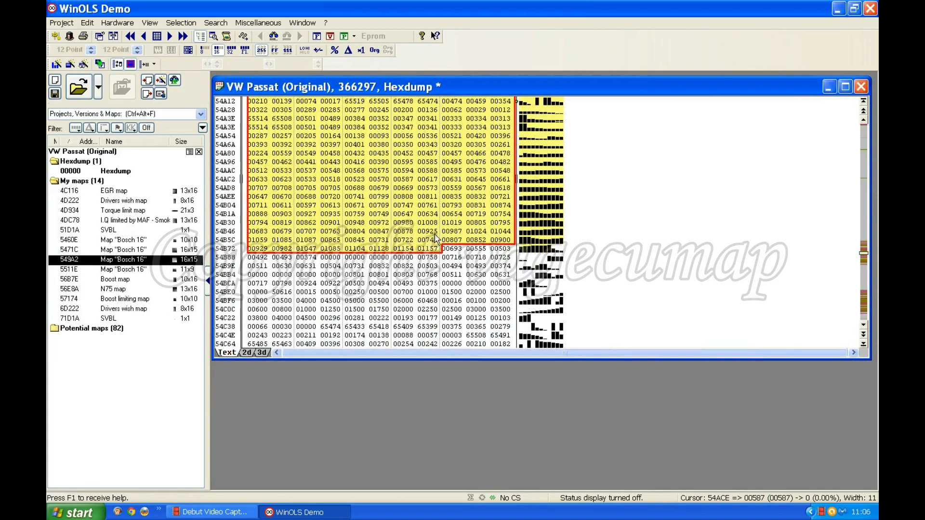
{"action": "scroll", "coordinate": [435, 237], "scroll_direction": "up", "scroll_amount": 4}
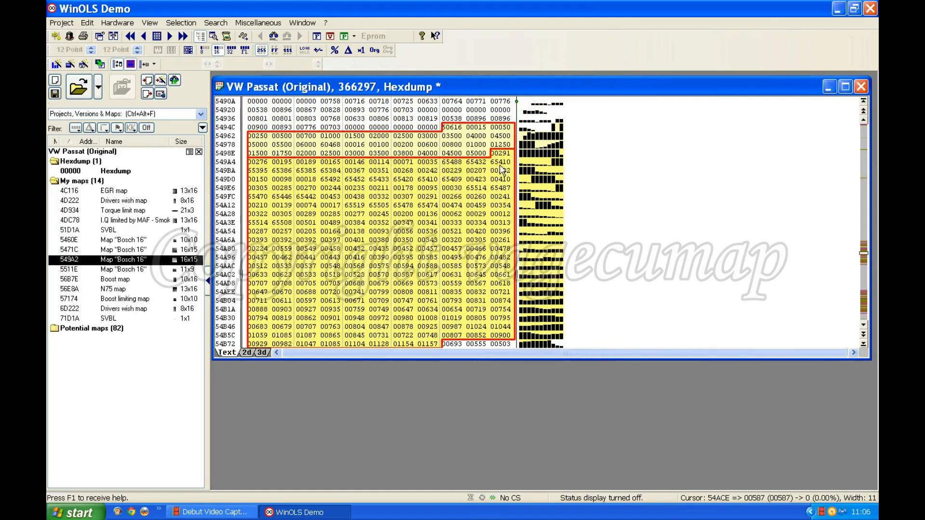
{"action": "key", "text": "shift+w"}
{"action": "key", "text": "shift+w"}
{"action": "key", "text": "shift+w"}
{"action": "key", "text": "shift+w"}
{"action": "key", "text": "shift+w"}
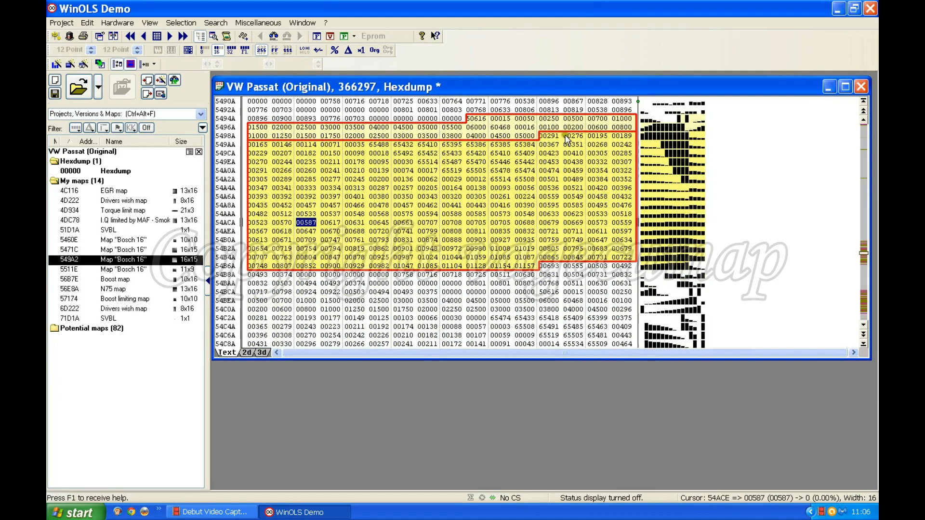
Shift the hexdump columns so that the first value of the 16x15 map, at address 549A2, begins a row.
{"action": "left_click", "coordinate": [550, 137]}
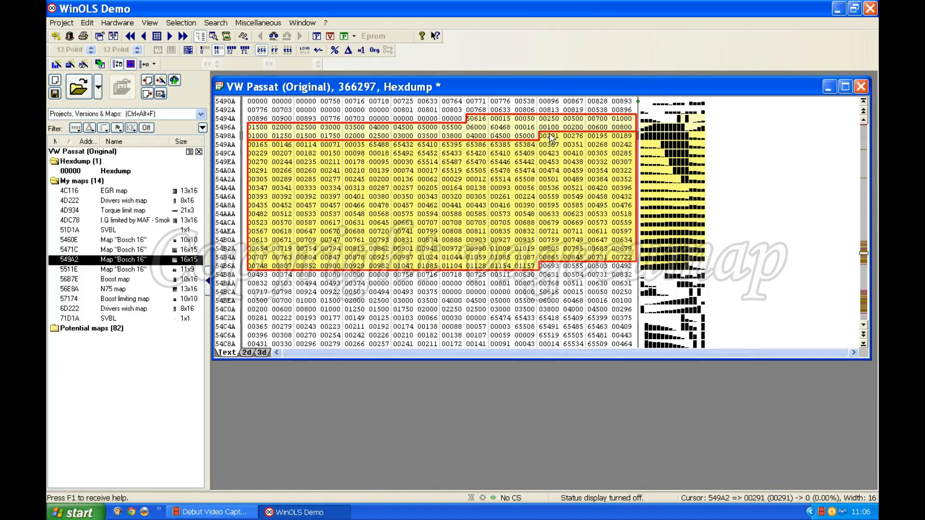
{"action": "key", "text": "ctrl+Left"}
{"action": "key", "text": "ctrl+Left"}
{"action": "key", "text": "ctrl+Left"}
{"action": "key", "text": "ctrl+Left"}
{"action": "key", "text": "ctrl+Left"}
{"action": "key", "text": "ctrl+Left"}
{"action": "key", "text": "ctrl+Left"}
{"action": "key", "text": "ctrl+Left"}
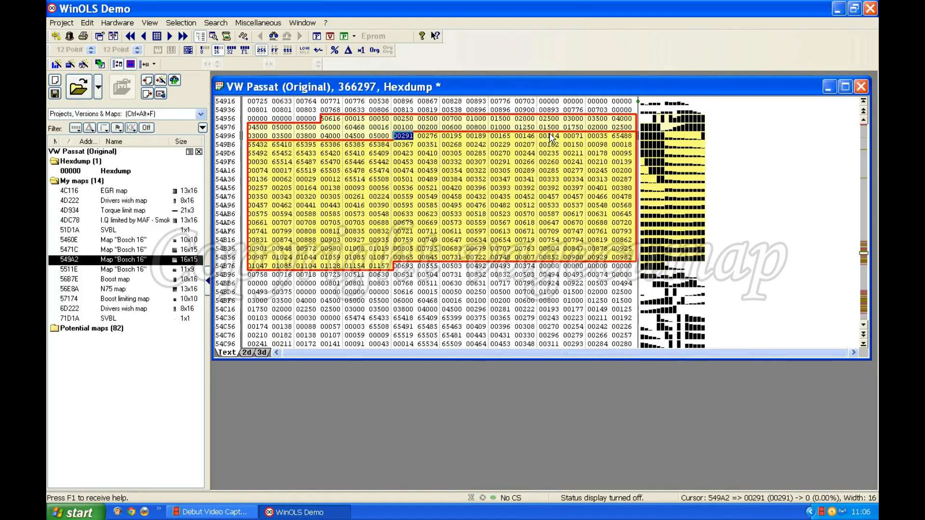
{"action": "key", "text": "ctrl+Left"}
{"action": "key", "text": "ctrl+Left"}
{"action": "key", "text": "ctrl+Left"}
{"action": "key", "text": "ctrl+Left"}
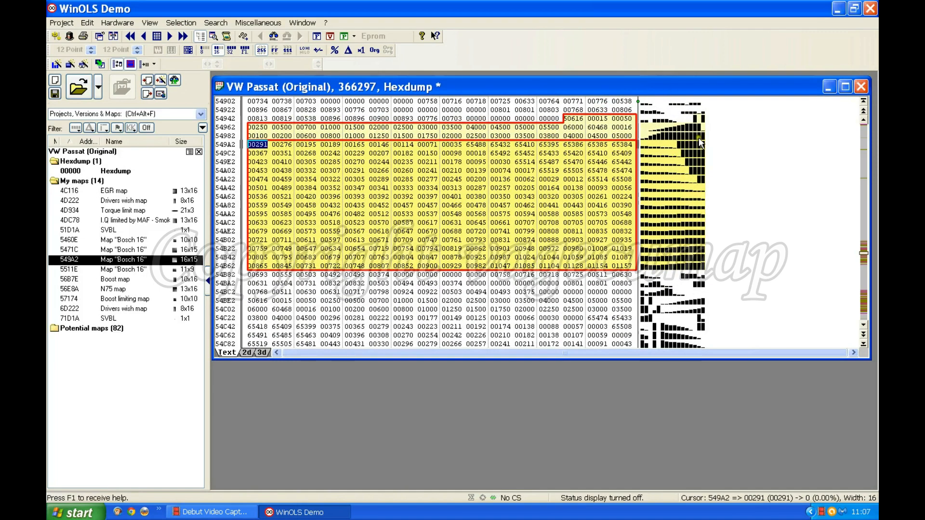
Examine the axis headers of the two neighbouring 16x15 maps and the unmarked data following the map at 549A2.
{"action": "scroll", "coordinate": [633, 209], "scroll_direction": "up", "scroll_amount": 5}
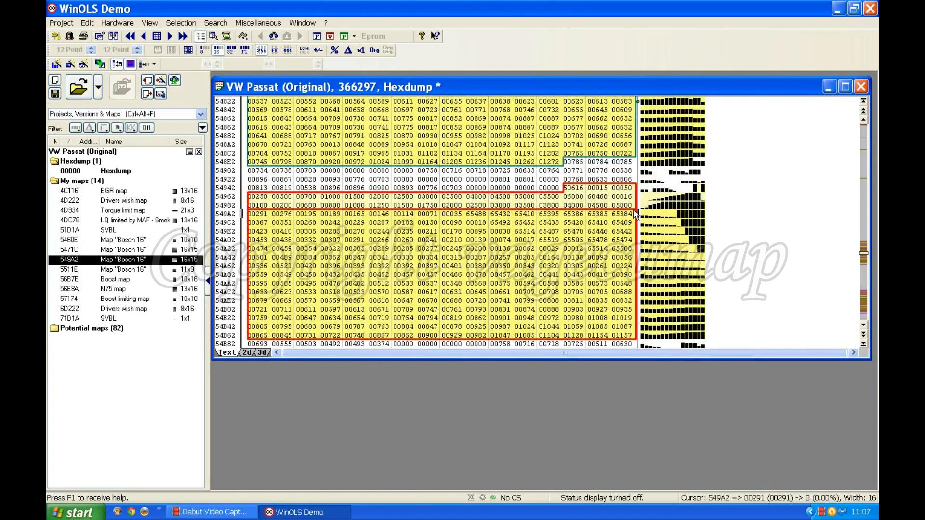
{"action": "scroll", "coordinate": [633, 212], "scroll_direction": "up", "scroll_amount": 2}
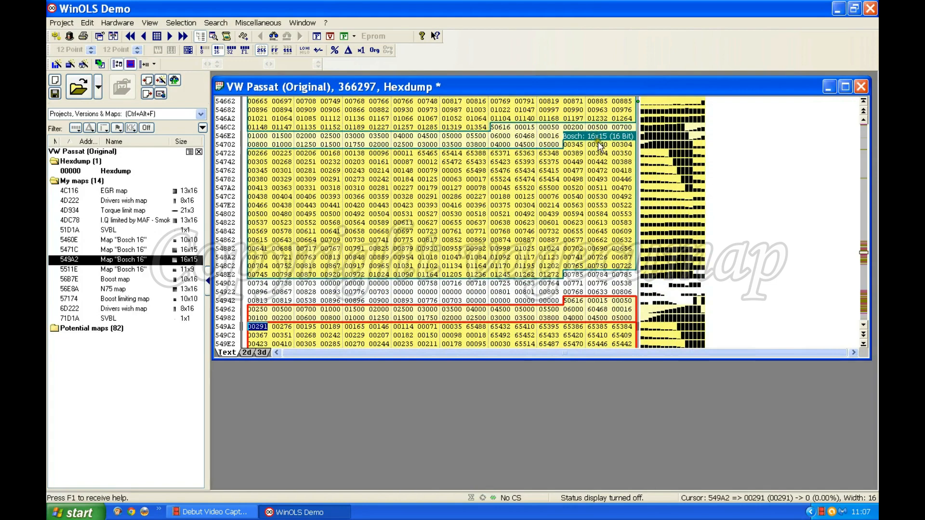
{"action": "scroll", "coordinate": [601, 173], "scroll_direction": "down", "scroll_amount": 1}
{"action": "scroll", "coordinate": [600, 174], "scroll_direction": "down", "scroll_amount": 4}
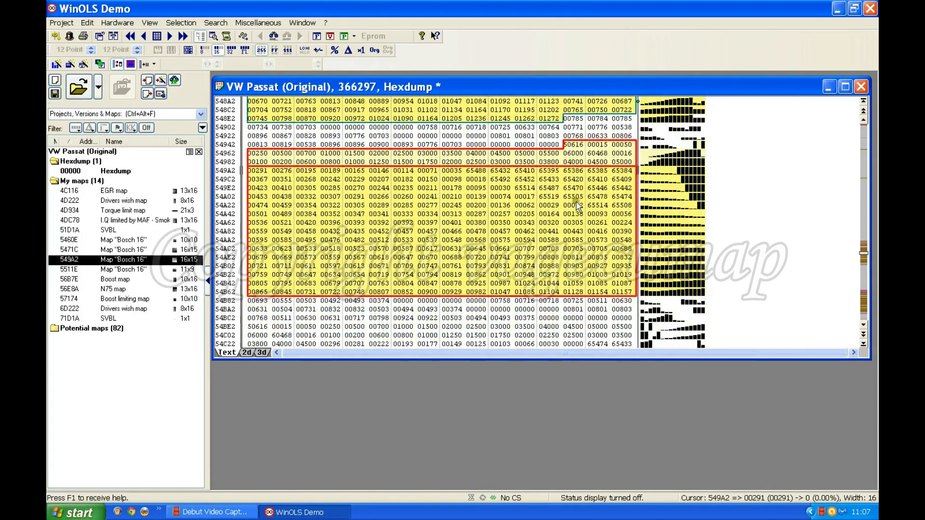
{"action": "scroll", "coordinate": [626, 202], "scroll_direction": "down", "scroll_amount": 1}
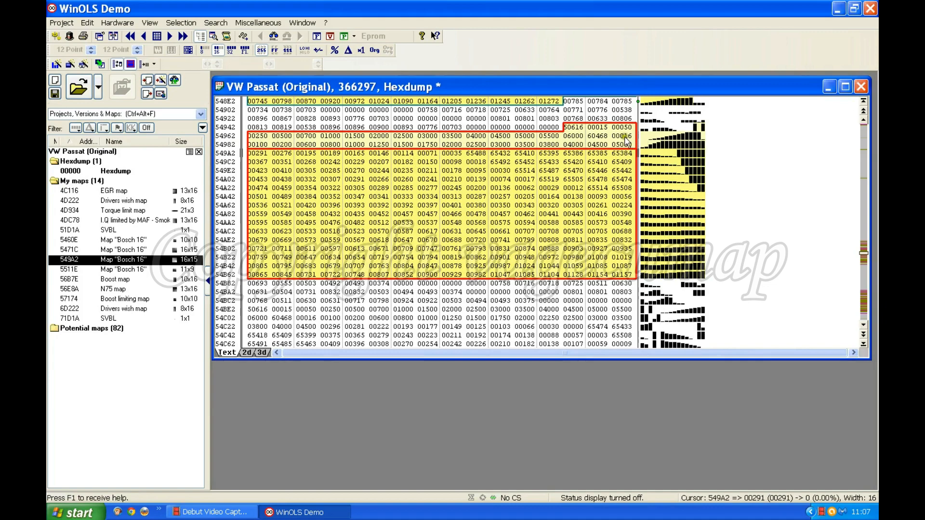
{"action": "scroll", "coordinate": [583, 160], "scroll_direction": "down", "scroll_amount": 3}
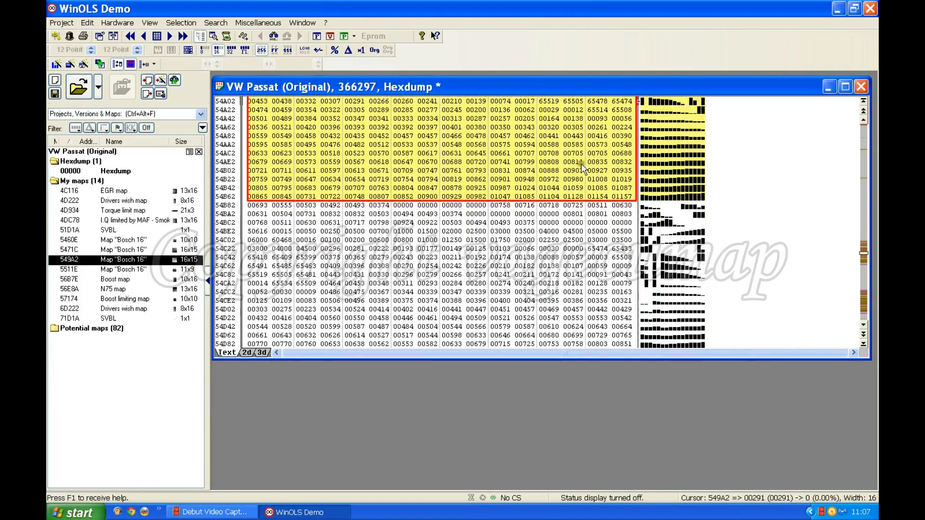
{"action": "scroll", "coordinate": [582, 167], "scroll_direction": "down", "scroll_amount": 3}
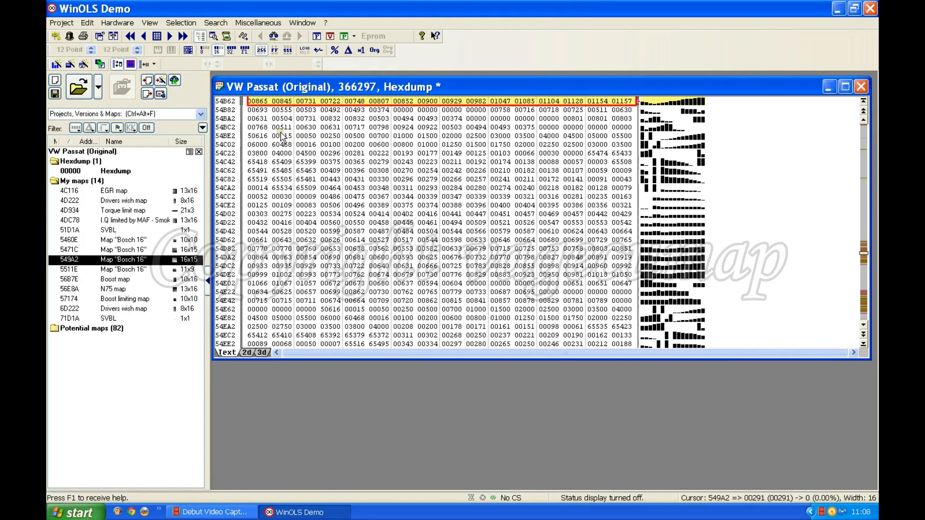
Shift the hexdump columns so that the first value after the undetected map's axis data, at address 54C28, begins a row.
{"action": "left_click", "coordinate": [331, 145]}
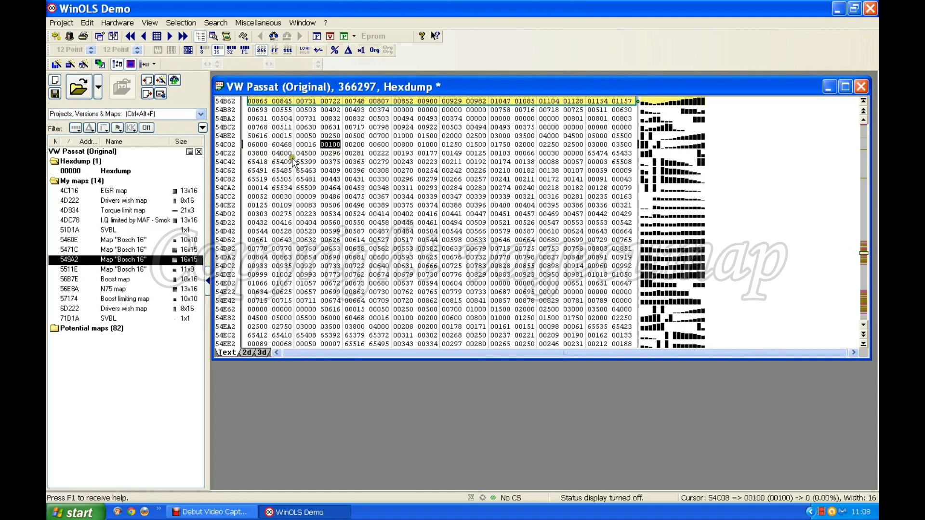
{"action": "left_click", "coordinate": [334, 153]}
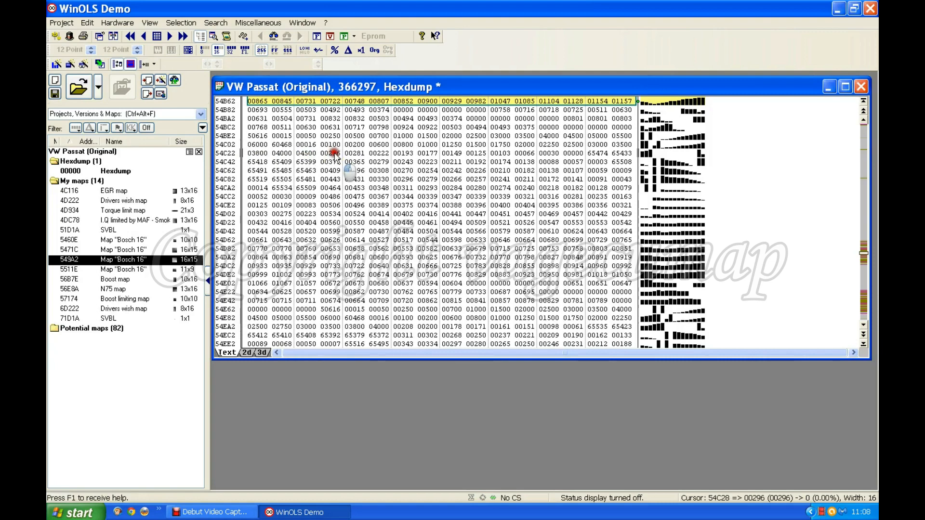
{"action": "key", "text": "ctrl+Right"}
{"action": "key", "text": "ctrl+Right"}
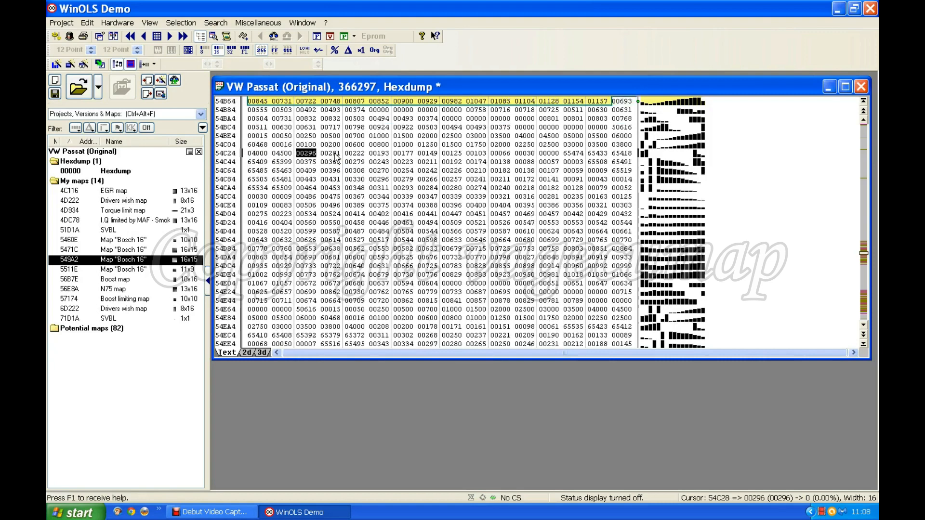
{"action": "key", "text": "ctrl+Right"}
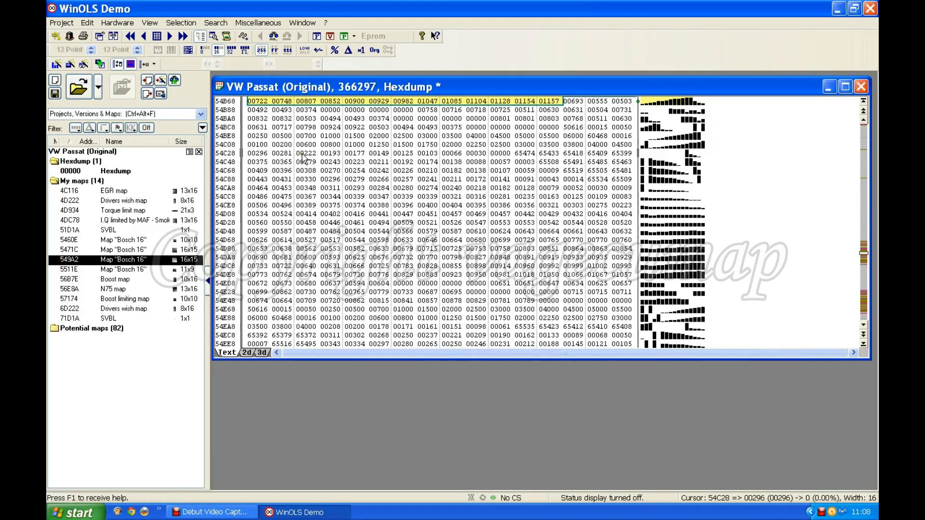
Select the 16x15 block of values starting at 54C28 and create a map from it.
{"action": "scroll", "coordinate": [263, 152], "scroll_direction": "down", "scroll_amount": 1}
{"action": "left_click_drag", "start_coordinate": [260, 144], "coordinate": [624, 269]}
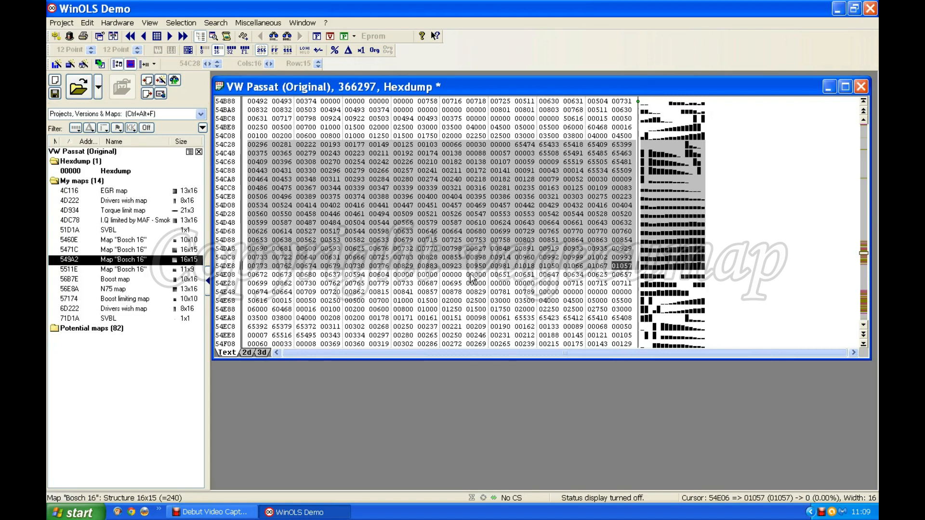
{"action": "key", "text": "k"}
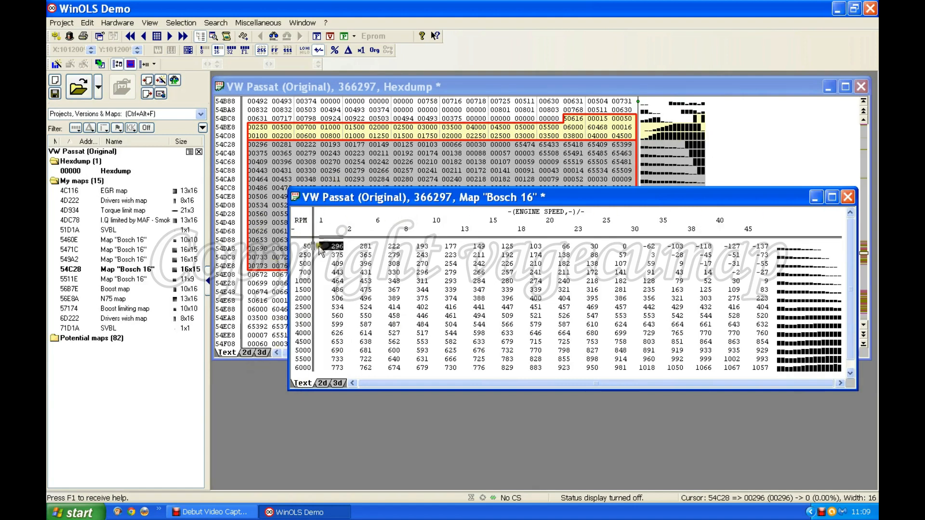
Compare the values and axes of the 54C28 map with those of the 549A2 map in separate windows, and close both.
{"action": "left_click", "coordinate": [498, 263]}
{"action": "left_click_drag", "start_coordinate": [569, 194], "coordinate": [513, 262]}
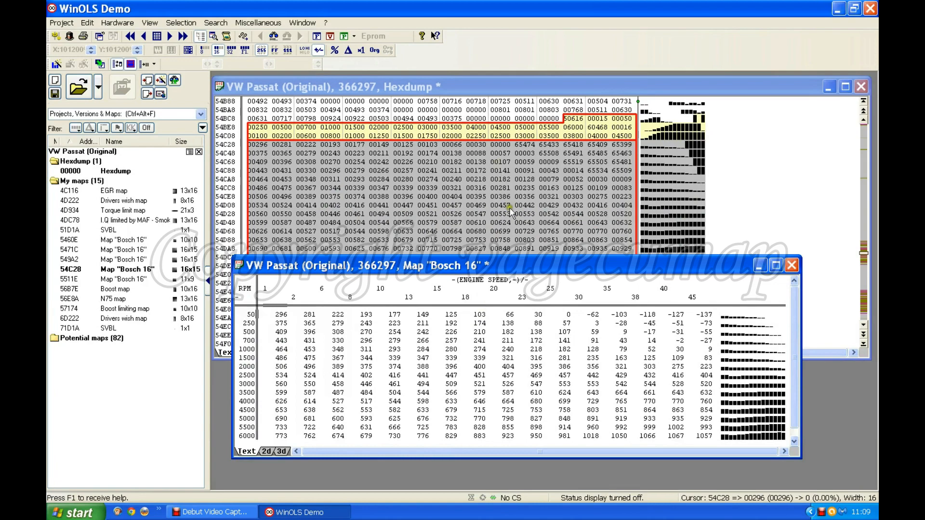
{"action": "left_click", "coordinate": [462, 178]}
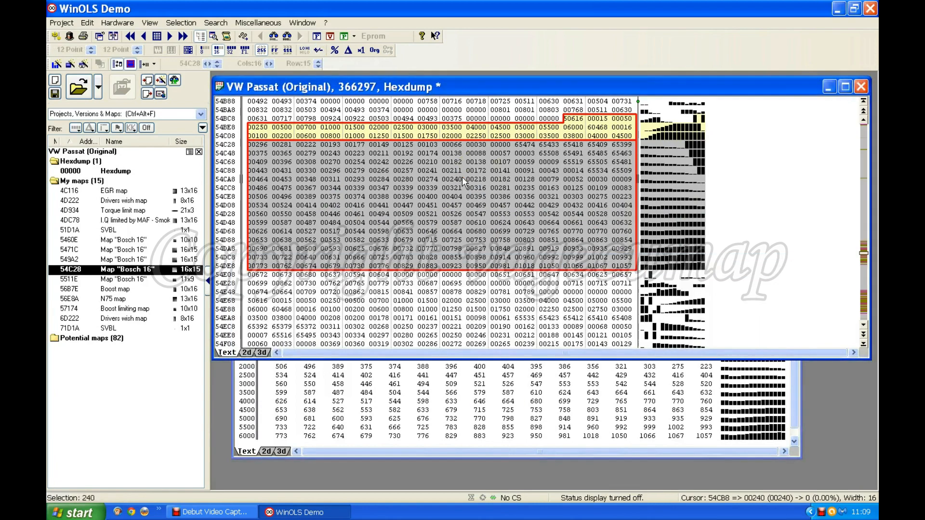
{"action": "scroll", "coordinate": [461, 177], "scroll_direction": "up", "scroll_amount": 4}
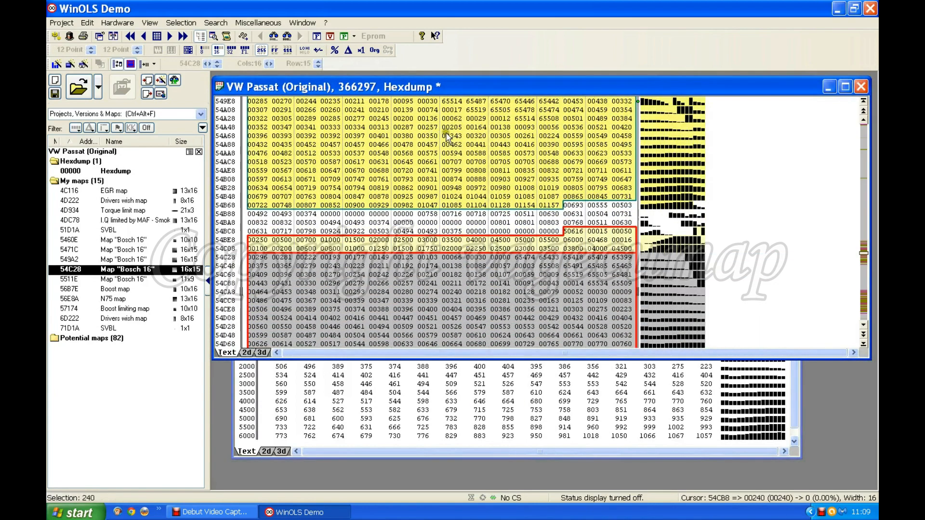
{"action": "double_click", "coordinate": [447, 138]}
{"action": "left_click_drag", "start_coordinate": [505, 218], "coordinate": [462, 72]}
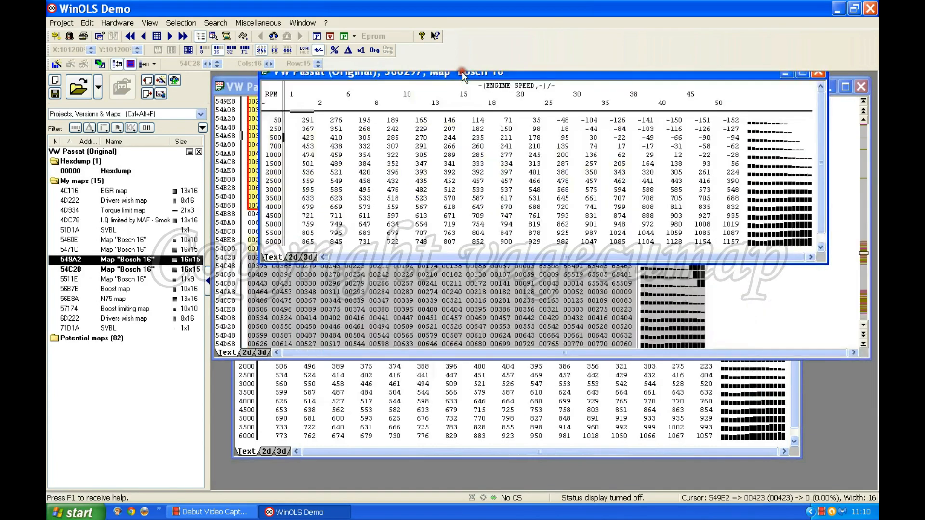
{"action": "left_click", "coordinate": [488, 413]}
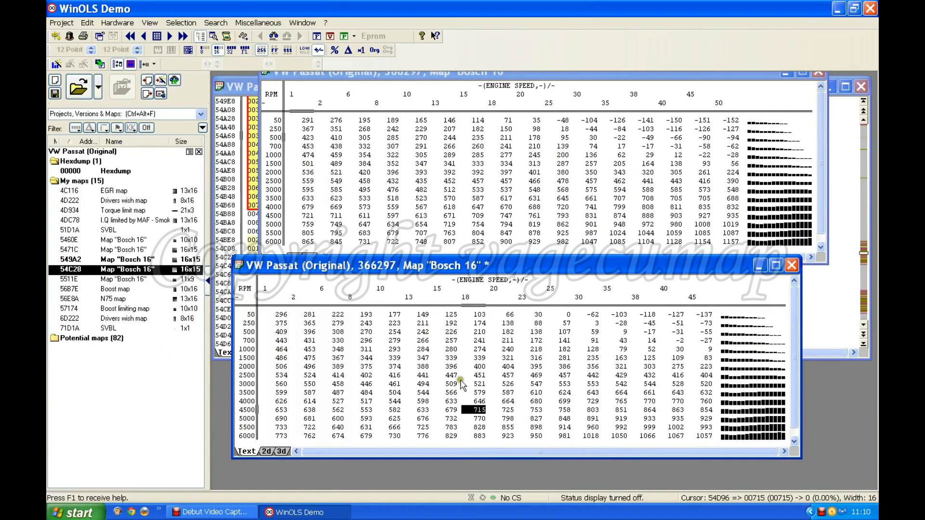
{"action": "left_click", "coordinate": [818, 72]}
{"action": "left_click", "coordinate": [793, 266]}
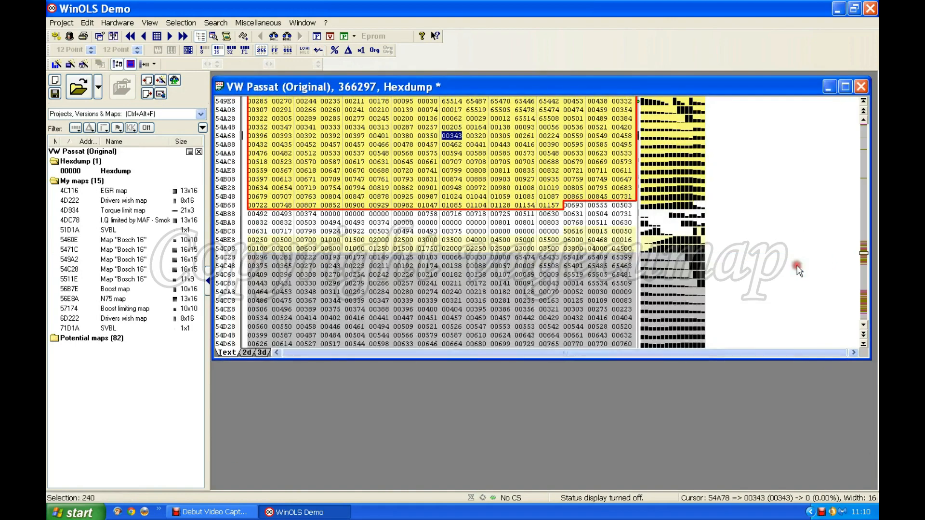
Shift the hexdump columns so that the first value of the next undetected map, at address 54EAE, begins a row.
{"action": "left_click", "coordinate": [542, 310]}
{"action": "scroll", "coordinate": [407, 292], "scroll_direction": "down", "scroll_amount": 7}
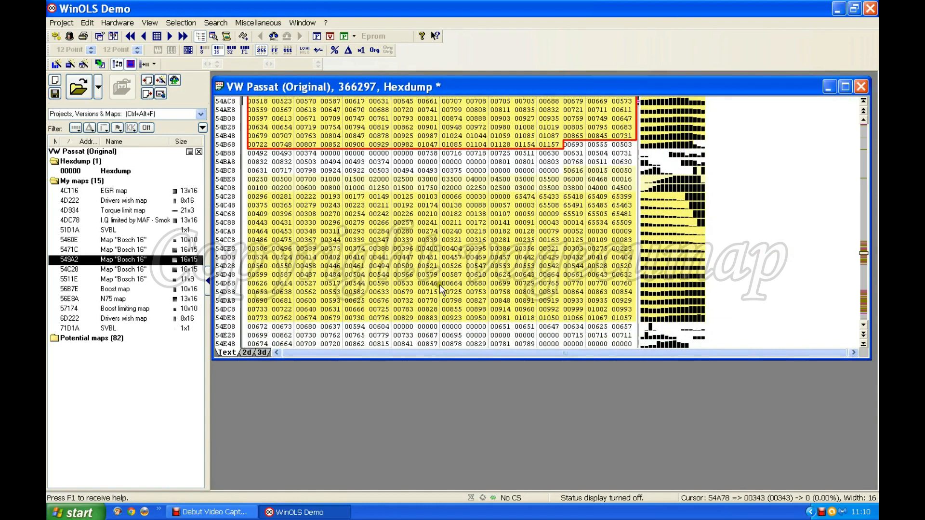
{"action": "scroll", "coordinate": [439, 288], "scroll_direction": "down", "scroll_amount": 6}
{"action": "scroll", "coordinate": [447, 263], "scroll_direction": "down", "scroll_amount": 2}
{"action": "key", "text": "Page_Down"}
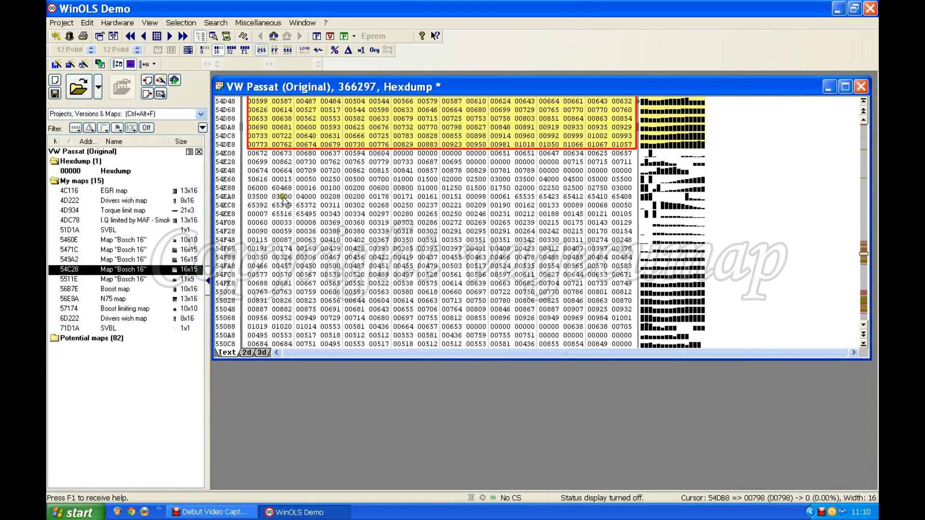
{"action": "left_click", "coordinate": [332, 197]}
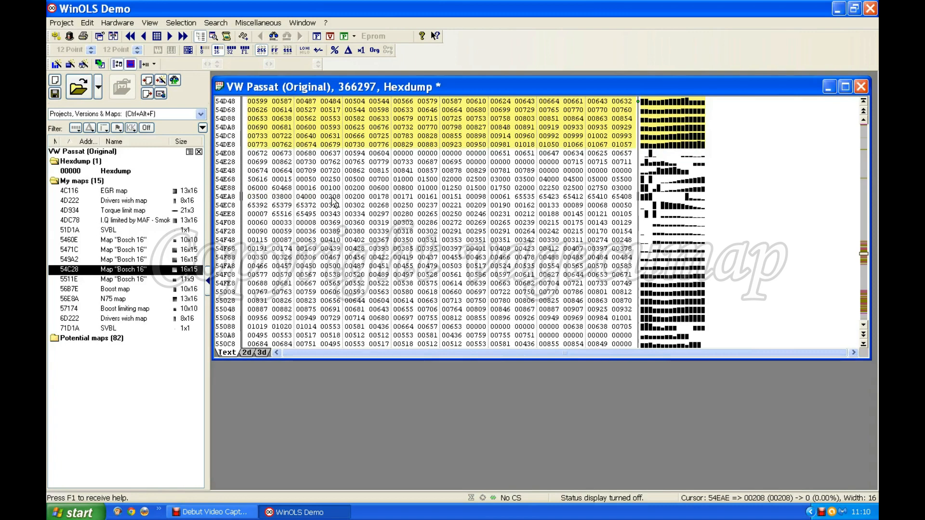
{"action": "key", "text": "ctrl+Left"}
{"action": "key", "text": "ctrl+Left"}
{"action": "key", "text": "ctrl+Left"}
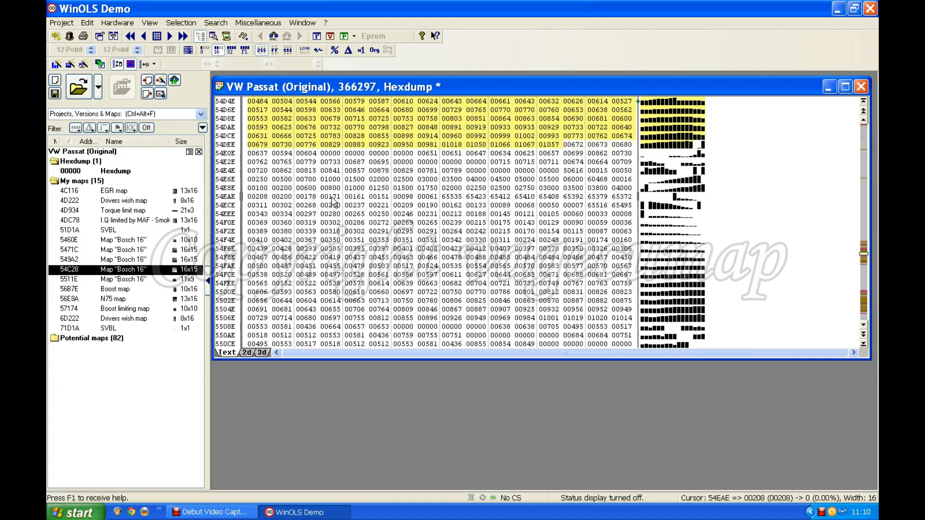
Select the 16x15 block of values starting at 54EAE, create a map from it and close its window.
{"action": "scroll", "coordinate": [332, 201], "scroll_direction": "down", "scroll_amount": 1}
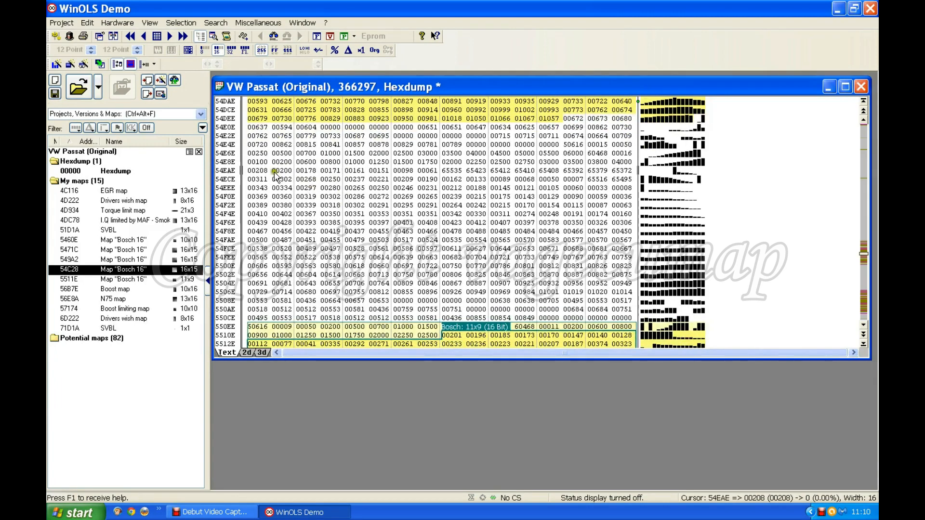
{"action": "left_click_drag", "start_coordinate": [257, 172], "coordinate": [621, 298]}
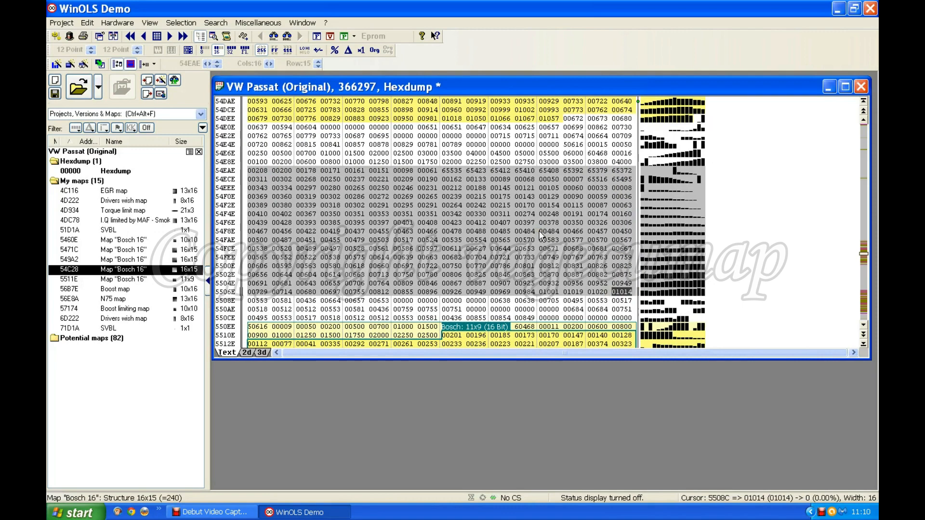
{"action": "left_click", "coordinate": [190, 24]}
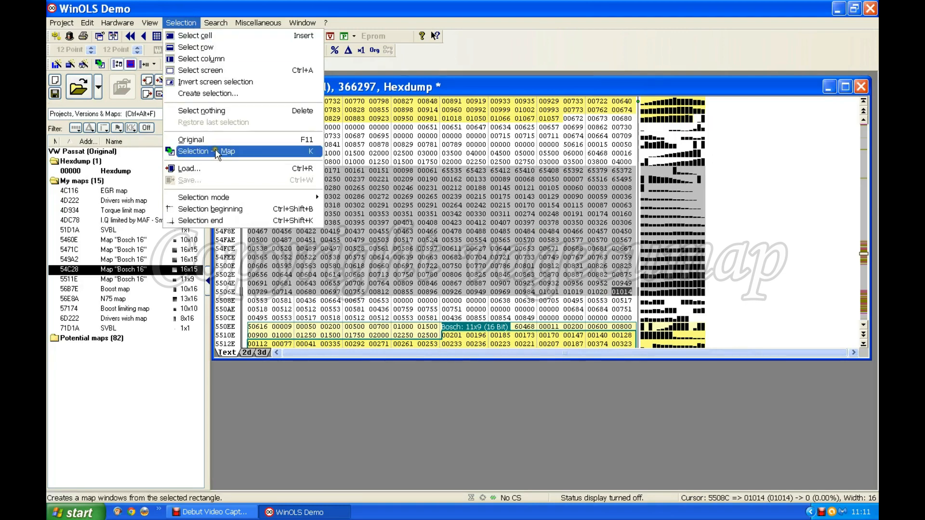
{"action": "left_click", "coordinate": [377, 452]}
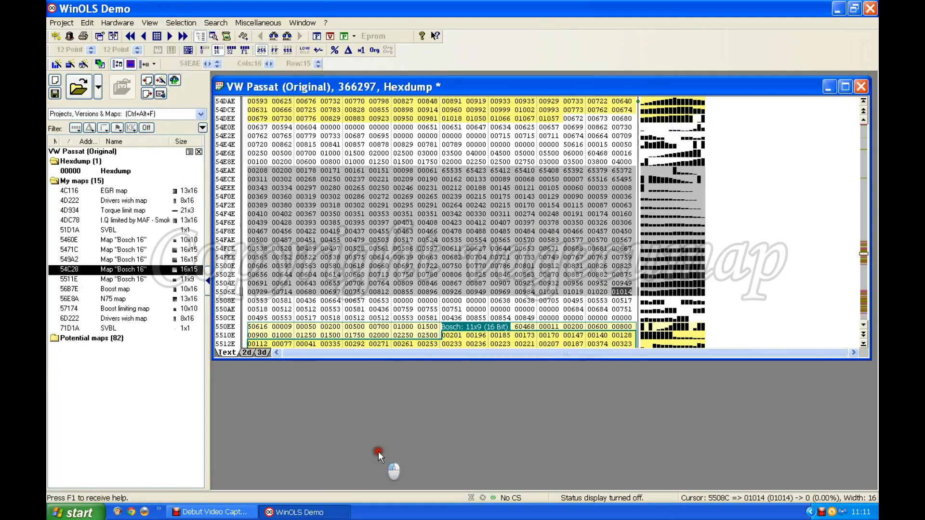
{"action": "key", "text": "k"}
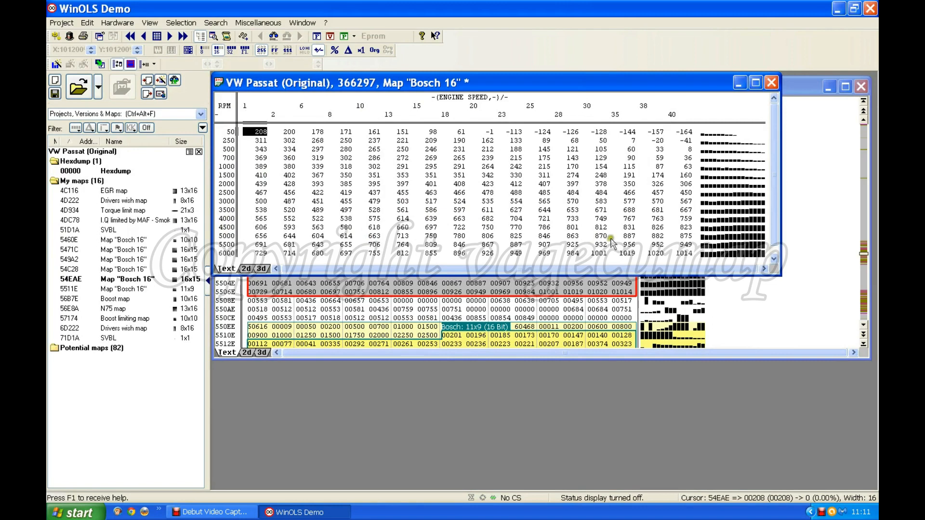
{"action": "left_click", "coordinate": [771, 83]}
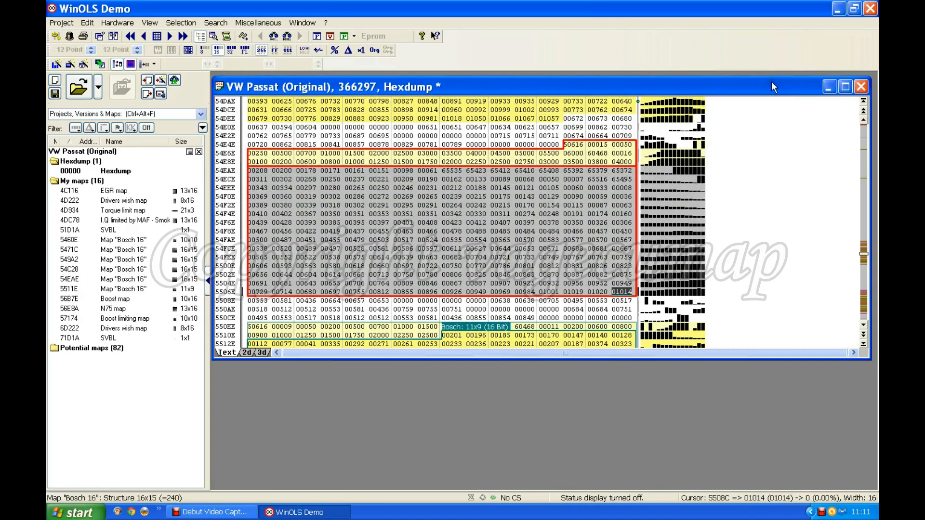
Review the group of marked maps in the hexdump from 54EAE back to the 10x10 map at 5460E.
{"action": "left_click", "coordinate": [504, 206]}
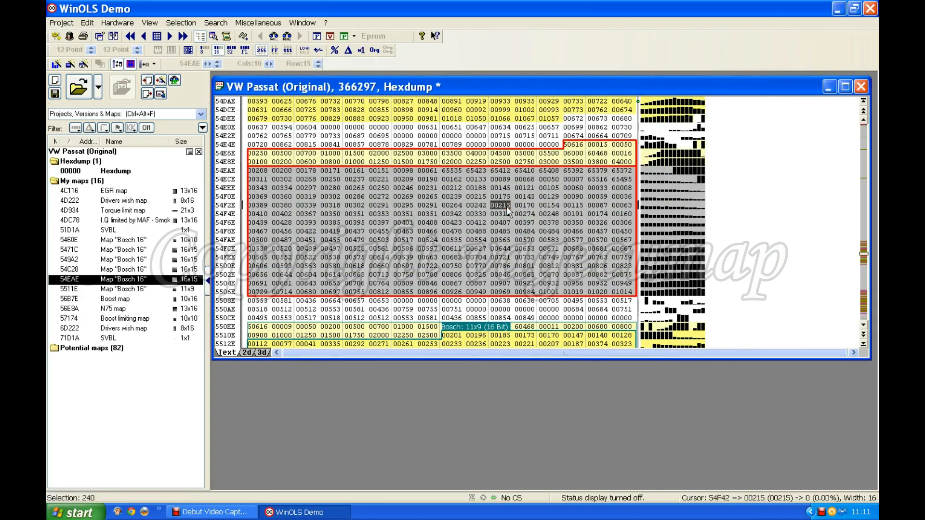
{"action": "left_click", "coordinate": [507, 207]}
{"action": "scroll", "coordinate": [507, 207], "scroll_direction": "up", "scroll_amount": 2}
{"action": "scroll", "coordinate": [506, 208], "scroll_direction": "up", "scroll_amount": 13}
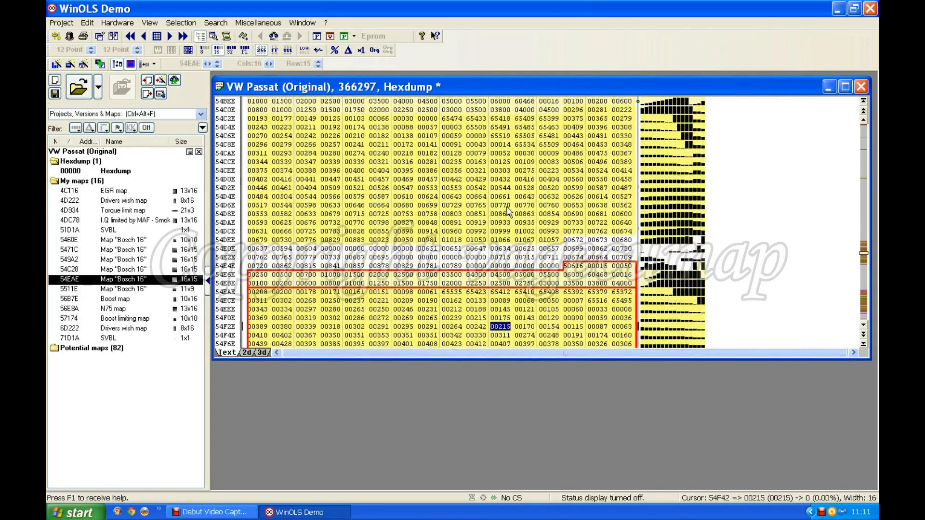
{"action": "scroll", "coordinate": [506, 208], "scroll_direction": "up", "scroll_amount": 9}
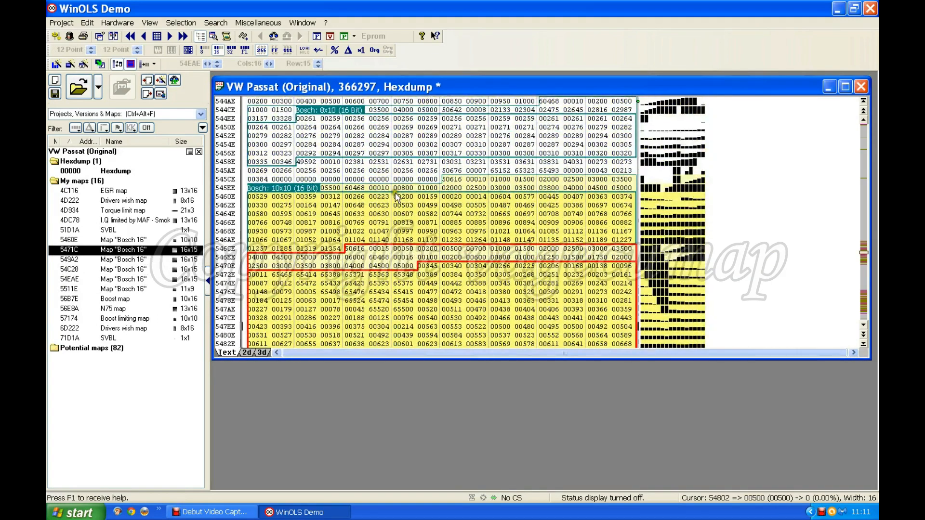
{"action": "scroll", "coordinate": [412, 217], "scroll_direction": "down", "scroll_amount": 6}
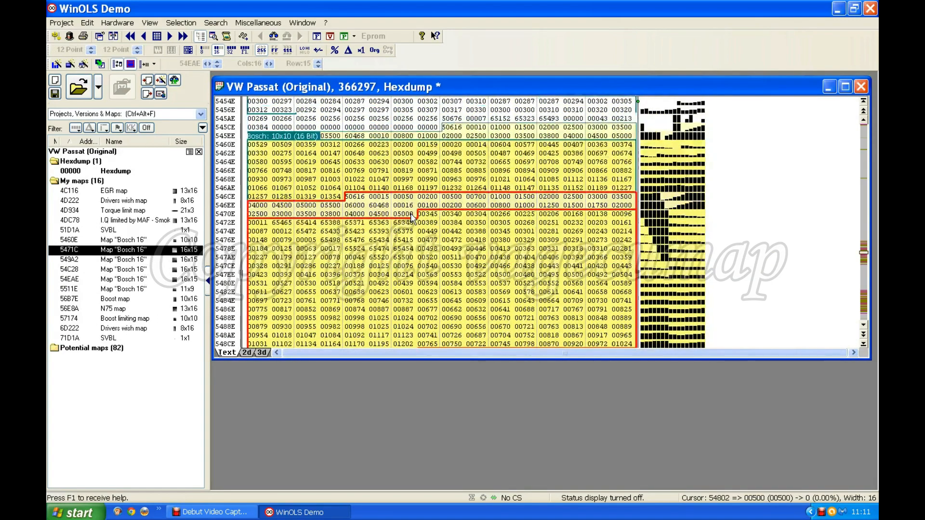
{"action": "scroll", "coordinate": [412, 218], "scroll_direction": "down", "scroll_amount": 2}
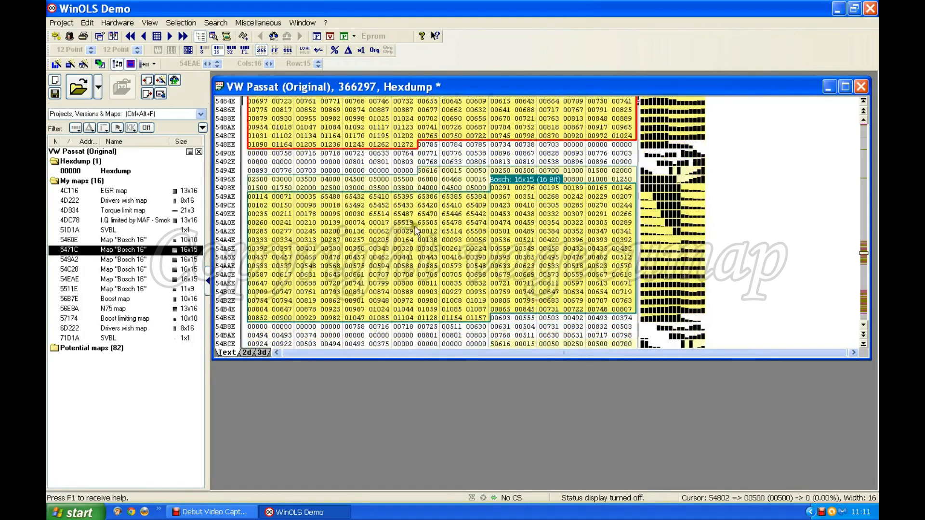
{"action": "scroll", "coordinate": [415, 230], "scroll_direction": "up", "scroll_amount": 6}
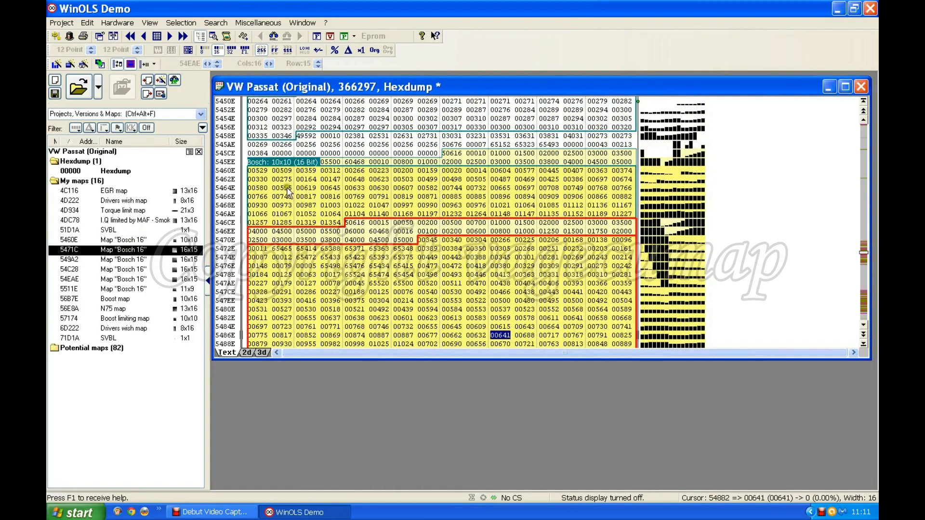
Rename the 10x10 map at address 5460E as "Doration 0" in its properties and close its window.
{"action": "double_click", "coordinate": [300, 191]}
{"action": "double_click", "coordinate": [356, 186]}
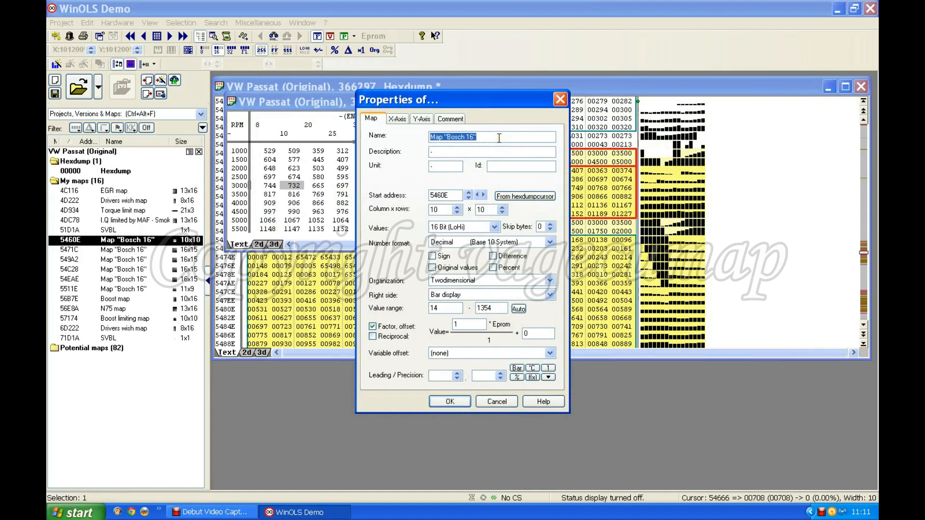
{"action": "type", "text": "Doration 0"}
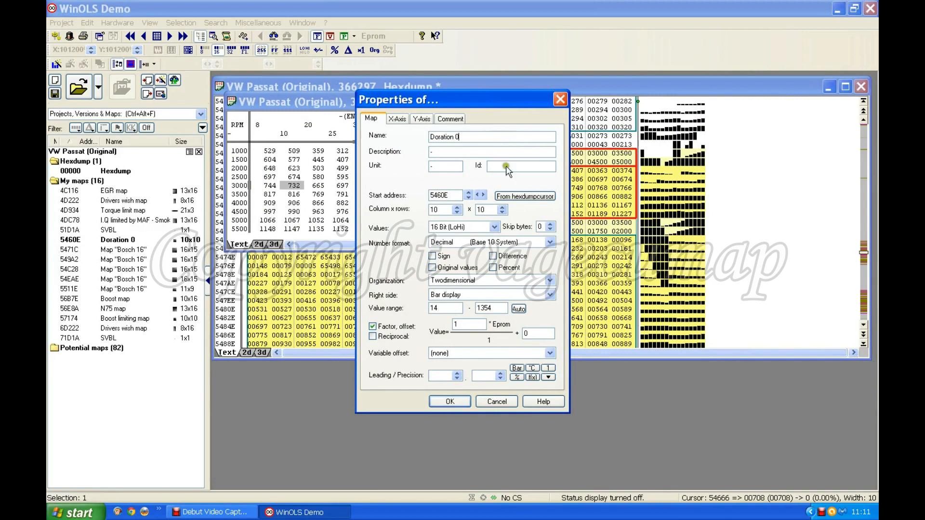
{"action": "left_click", "coordinate": [450, 402]}
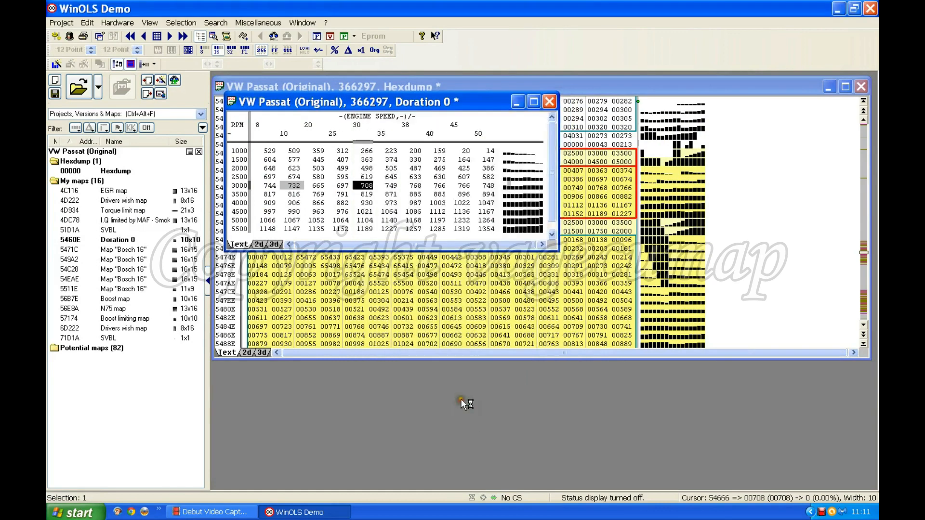
{"action": "left_click", "coordinate": [553, 101]}
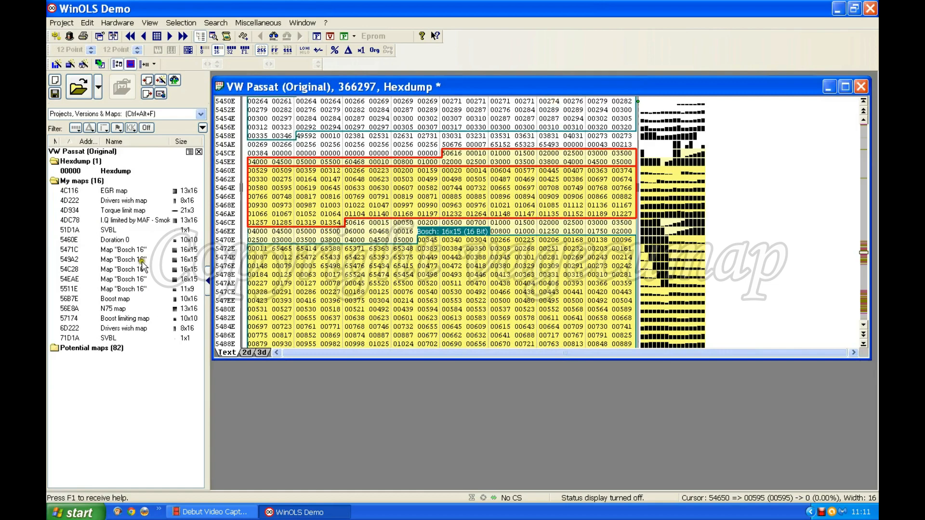
Rename the 16x15 map at address 5471C as "Duration 1" in its properties.
{"action": "double_click", "coordinate": [128, 249]}
{"action": "double_click", "coordinate": [413, 228]}
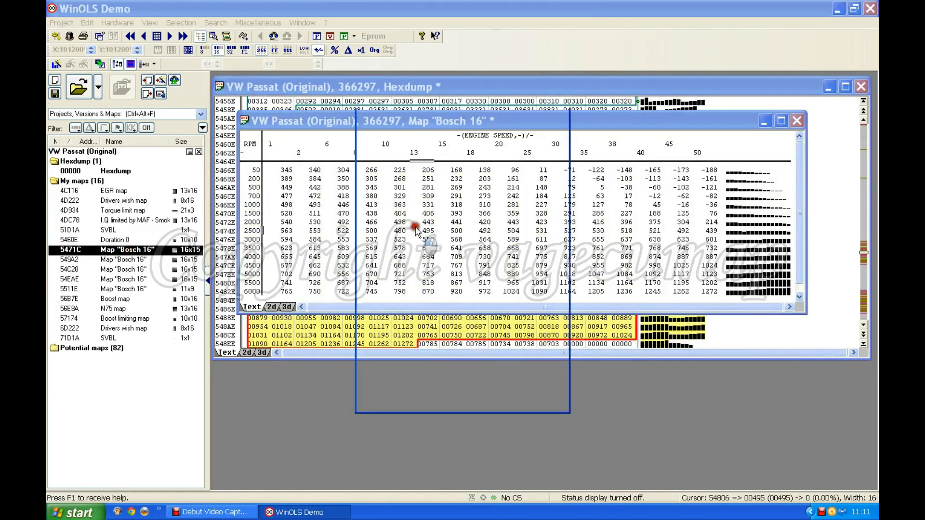
{"action": "left_click", "coordinate": [482, 136]}
{"action": "left_click_drag", "start_coordinate": [482, 135], "coordinate": [376, 149]}
{"action": "type", "text": "D"}
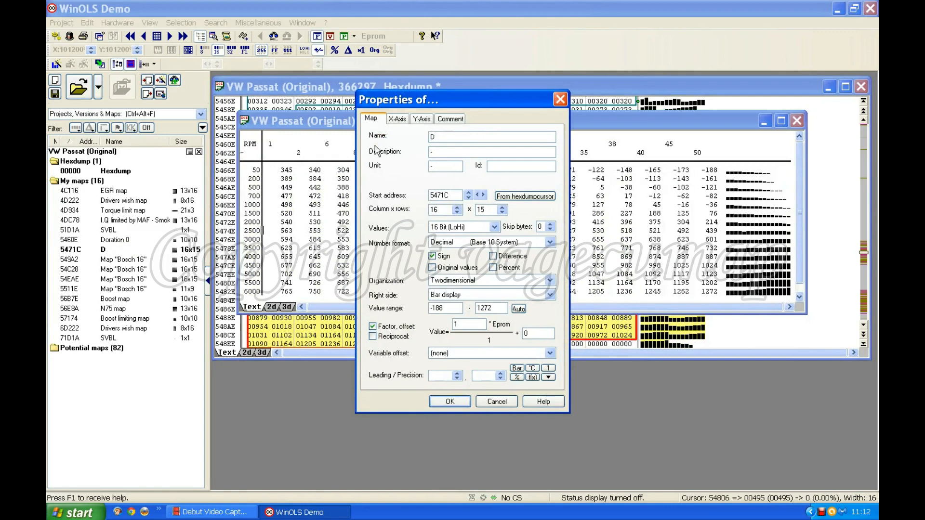
{"action": "type", "text": "urati"}
{"action": "key", "text": "Return"}
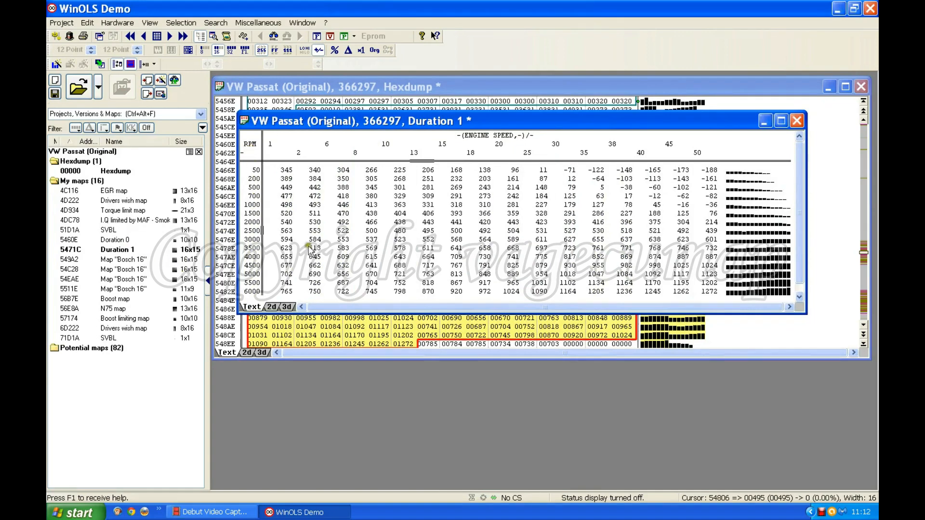
Rename the 16x15 map at address 549A2 as "Duration 2" in its properties and close its window.
{"action": "double_click", "coordinate": [128, 260]}
{"action": "left_click", "coordinate": [498, 215]}
{"action": "double_click", "coordinate": [482, 218]}
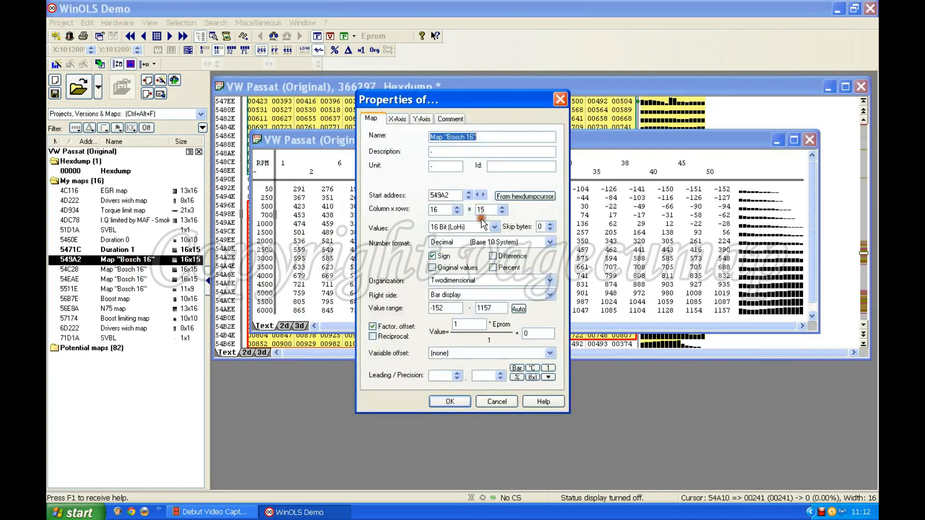
{"action": "type", "text": "Duration 2"}
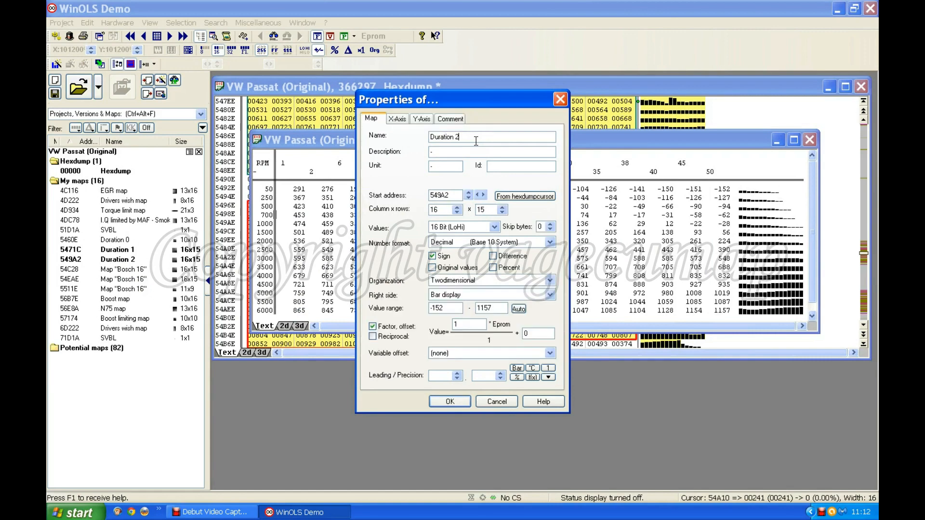
{"action": "key", "text": "Return"}
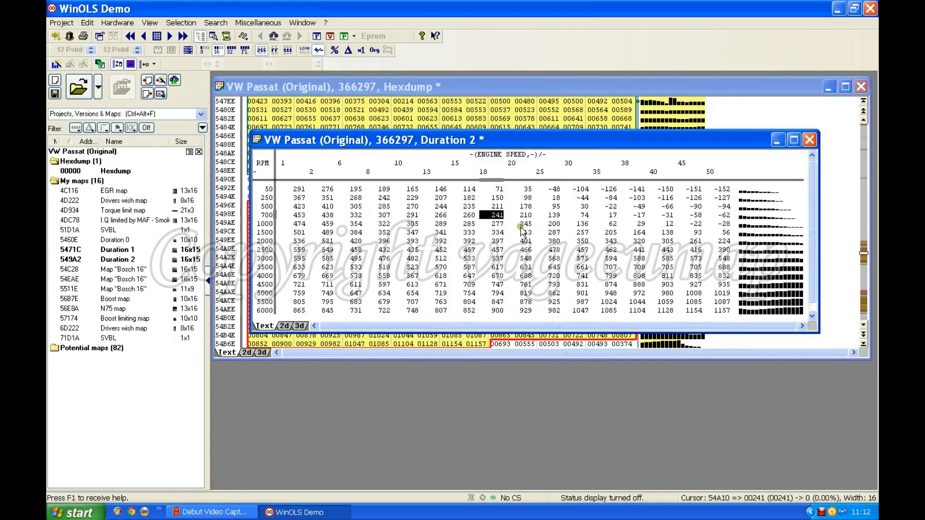
{"action": "left_click", "coordinate": [809, 140]}
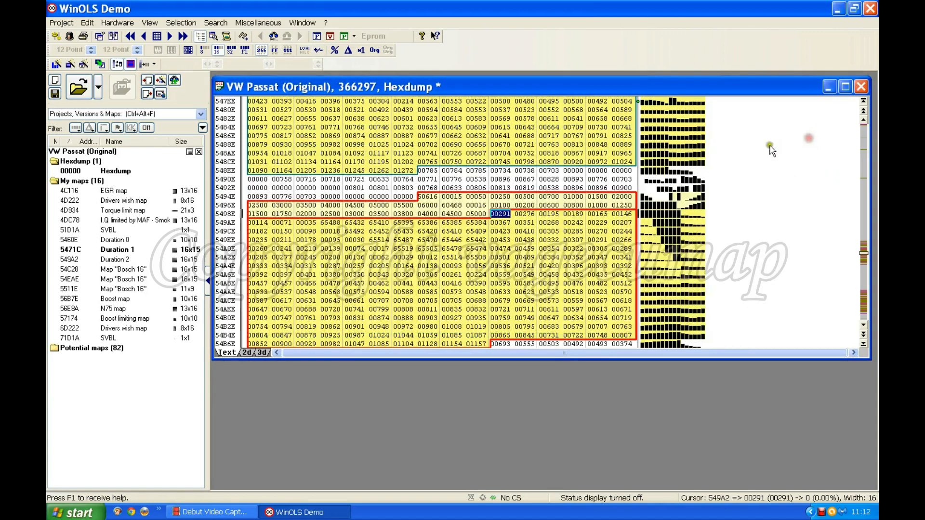
Rename the 16x15 map at address 54C28 as "Duration 3" in its properties.
{"action": "double_click", "coordinate": [134, 270]}
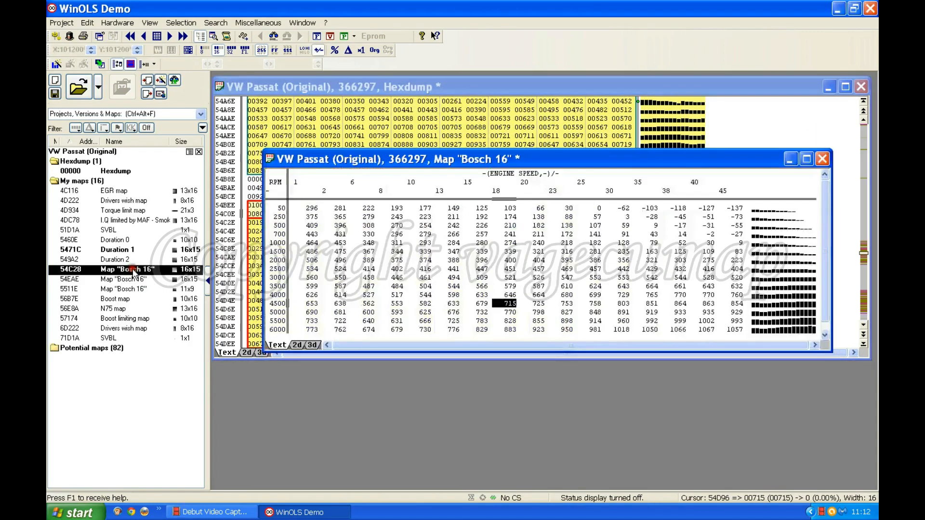
{"action": "double_click", "coordinate": [396, 271]}
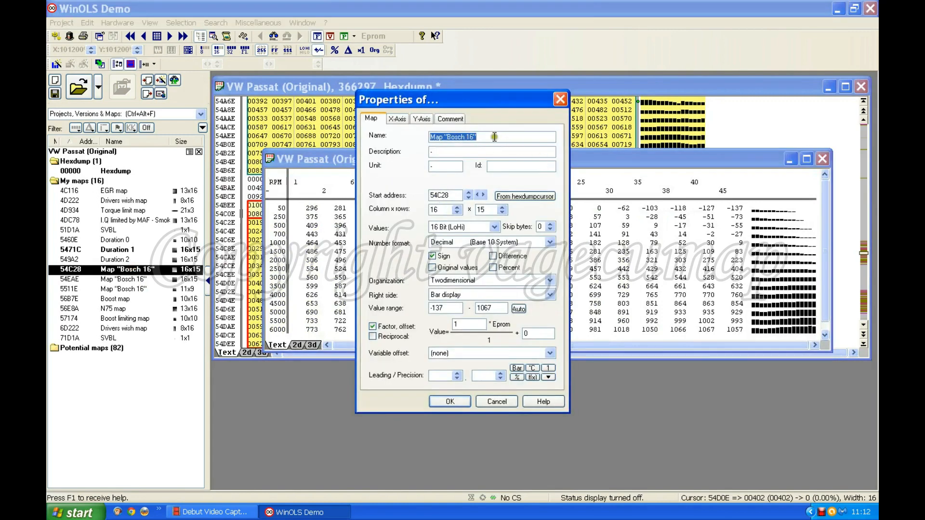
{"action": "type", "text": "Duration 3"}
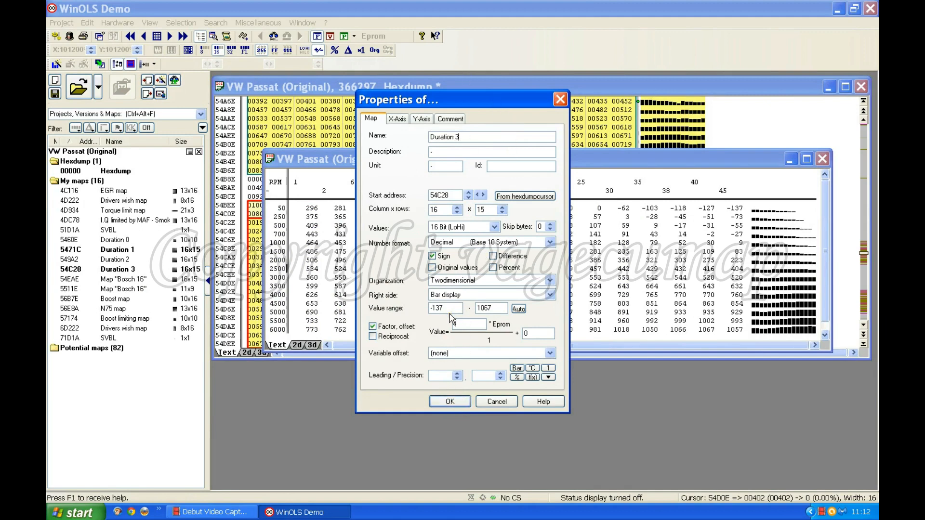
{"action": "key", "text": "Return"}
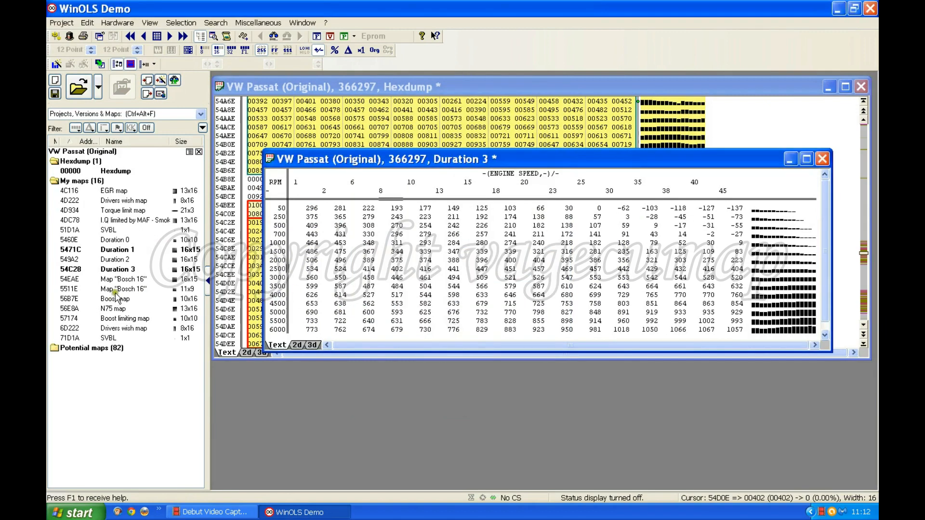
Rename the 16x15 map at address 54EAE as "Duration 4" in its properties.
{"action": "left_click", "coordinate": [124, 279]}
{"action": "double_click", "coordinate": [124, 279]}
{"action": "double_click", "coordinate": [376, 284]}
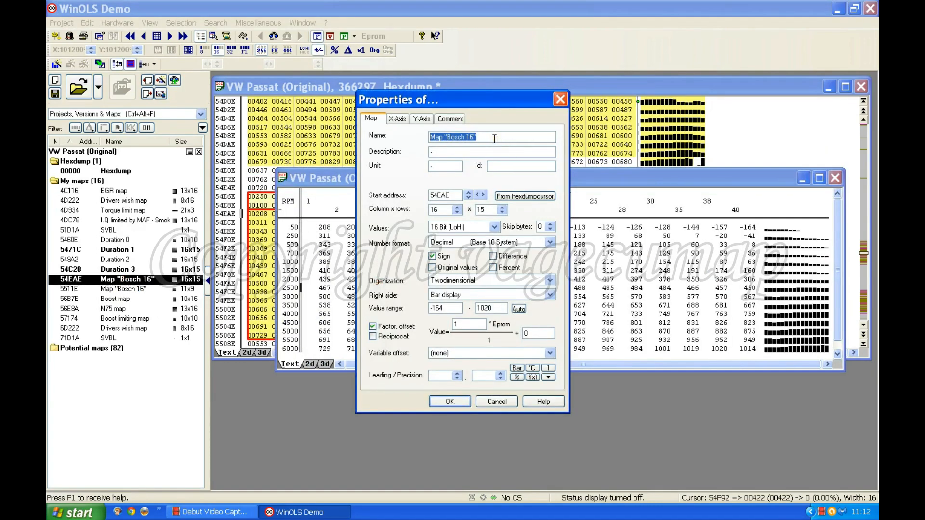
{"action": "type", "text": "Durat"}
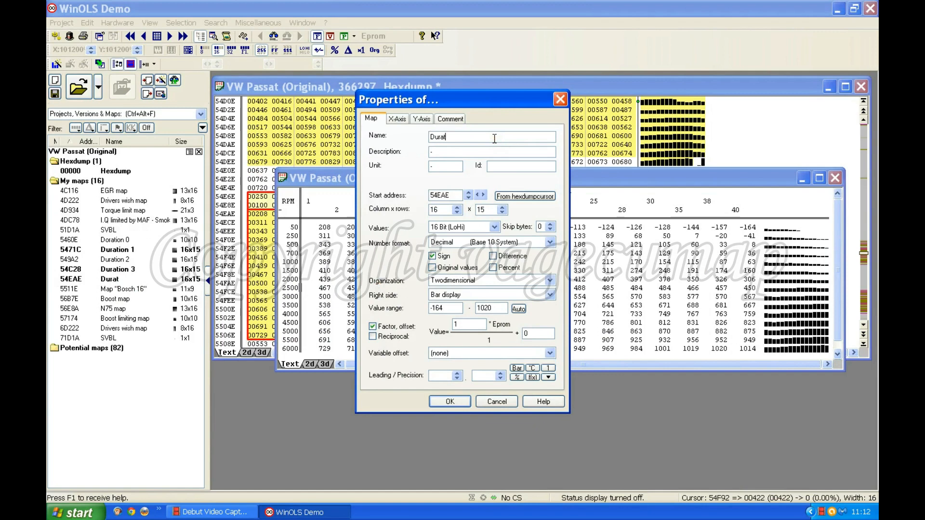
{"action": "type", "text": "ion 4"}
{"action": "key", "text": "Return"}
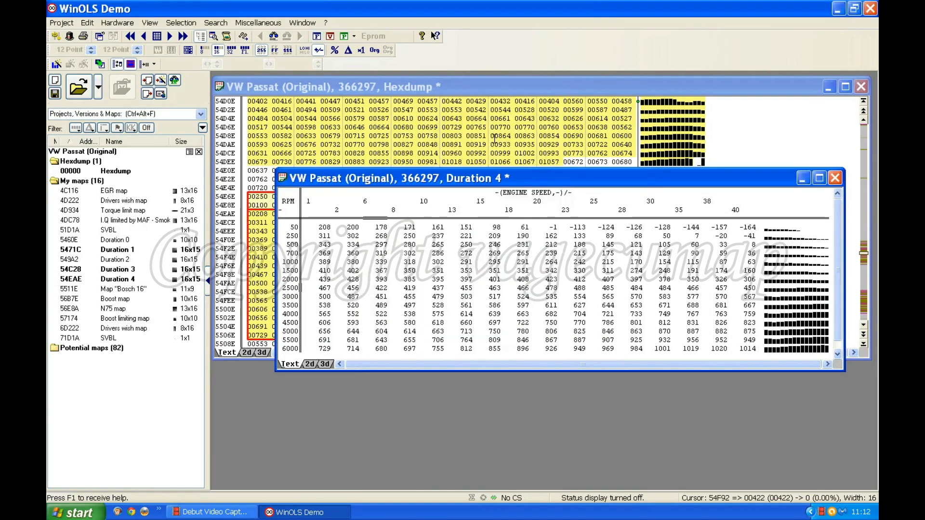
Rename the 11x9 map at address 5511E as "Duration 5" in its properties and close its window.
{"action": "left_click", "coordinate": [125, 289]}
{"action": "double_click", "coordinate": [125, 289]}
{"action": "double_click", "coordinate": [397, 279]}
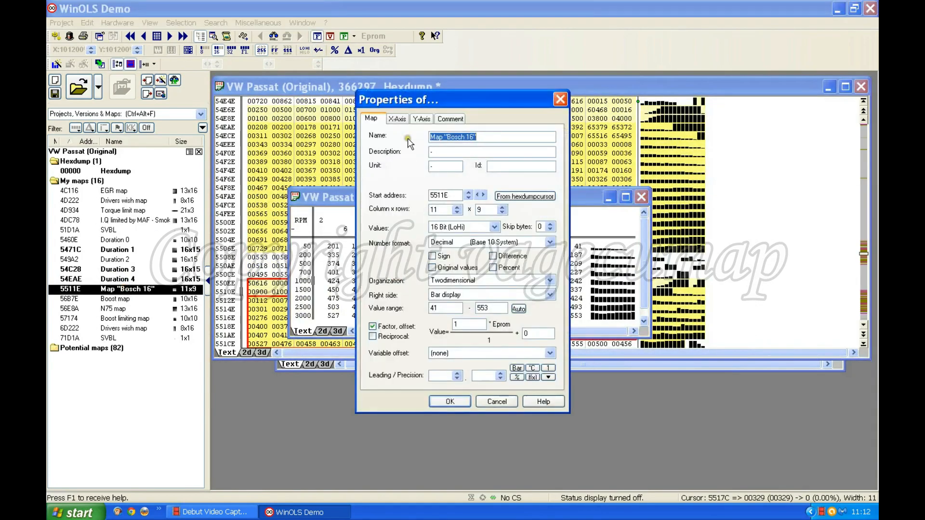
{"action": "type", "text": "Duration 5"}
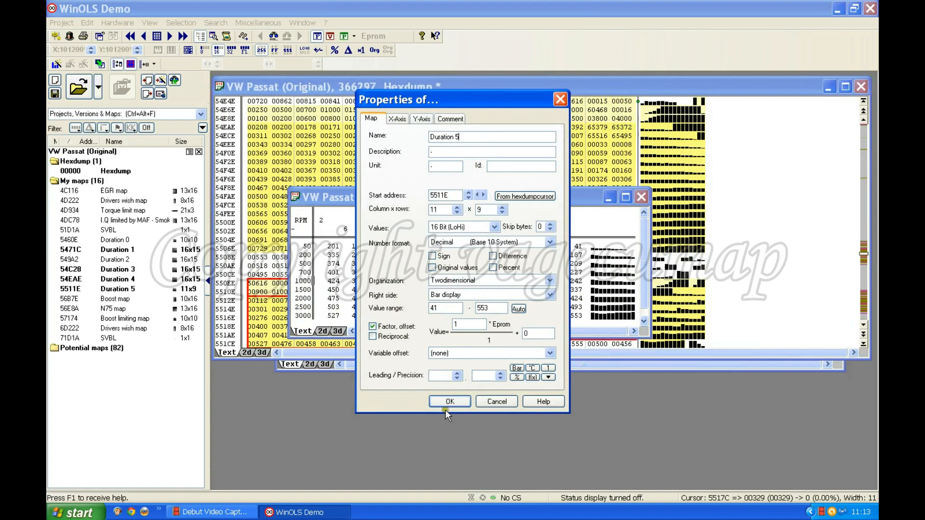
{"action": "left_click", "coordinate": [457, 397]}
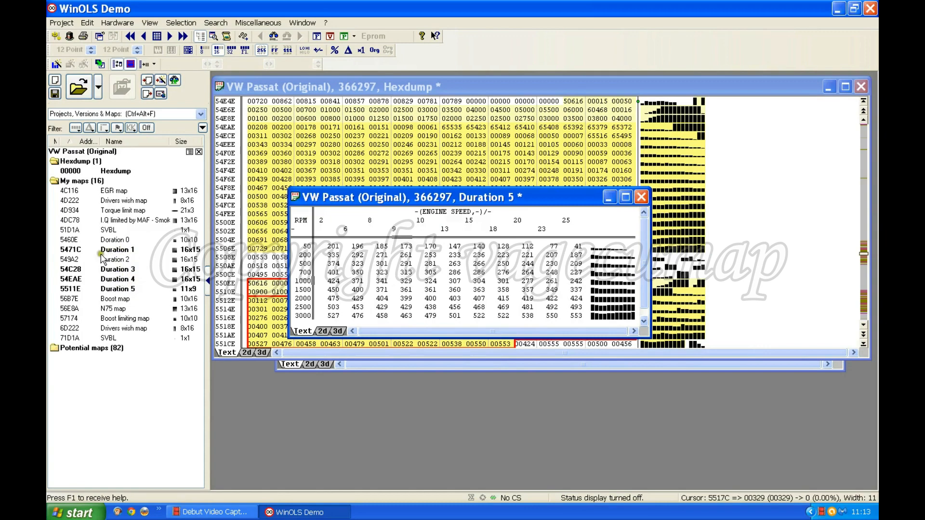
{"action": "left_click", "coordinate": [641, 198]}
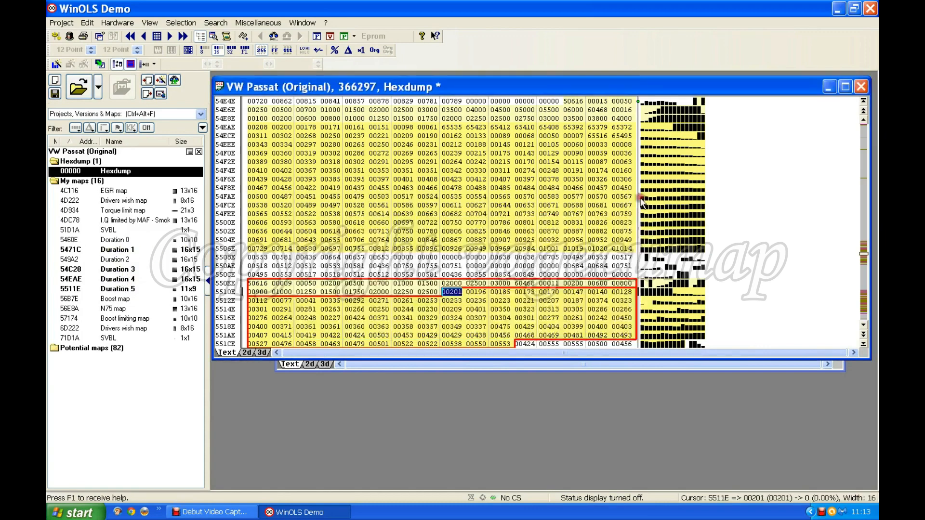
Close the Duration 4, Duration 3 and Duration 1 windows and move the hexdump window back to the top of the workspace.
{"action": "left_click", "coordinate": [415, 368]}
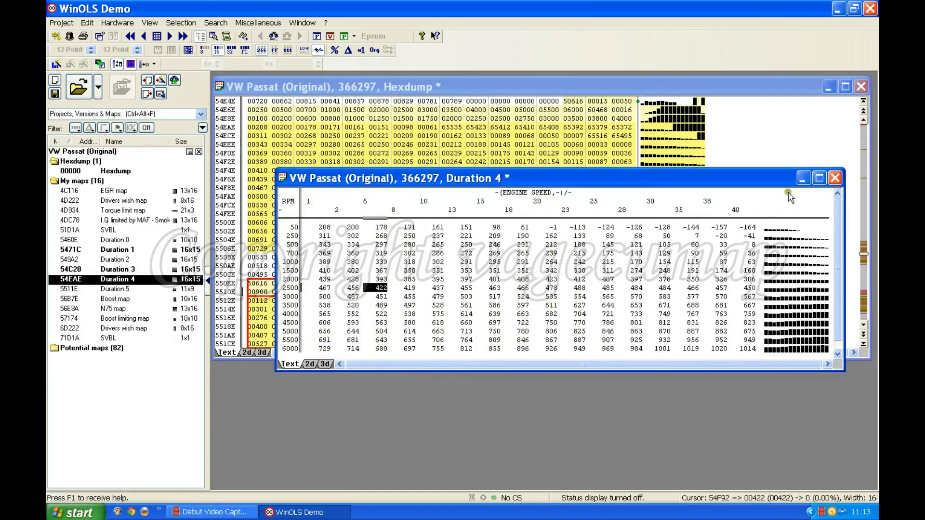
{"action": "left_click", "coordinate": [835, 178]}
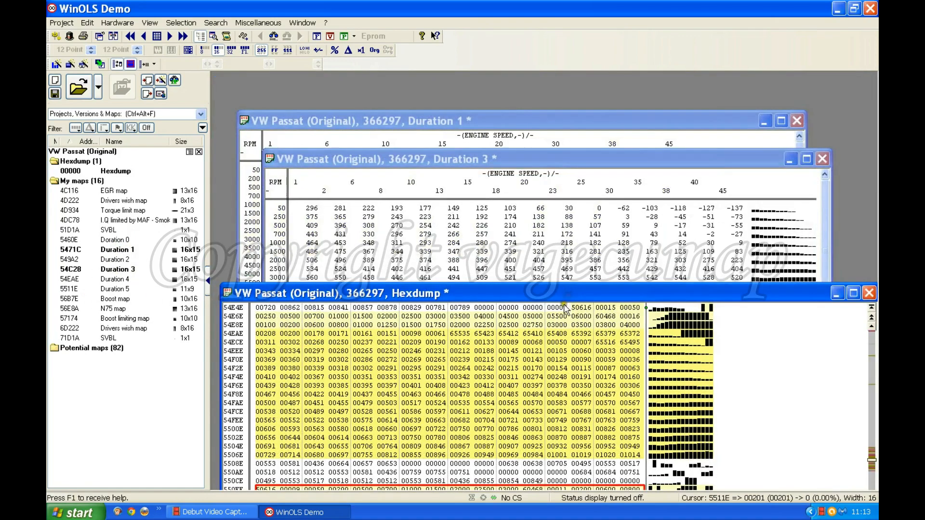
{"action": "left_click", "coordinate": [817, 149]}
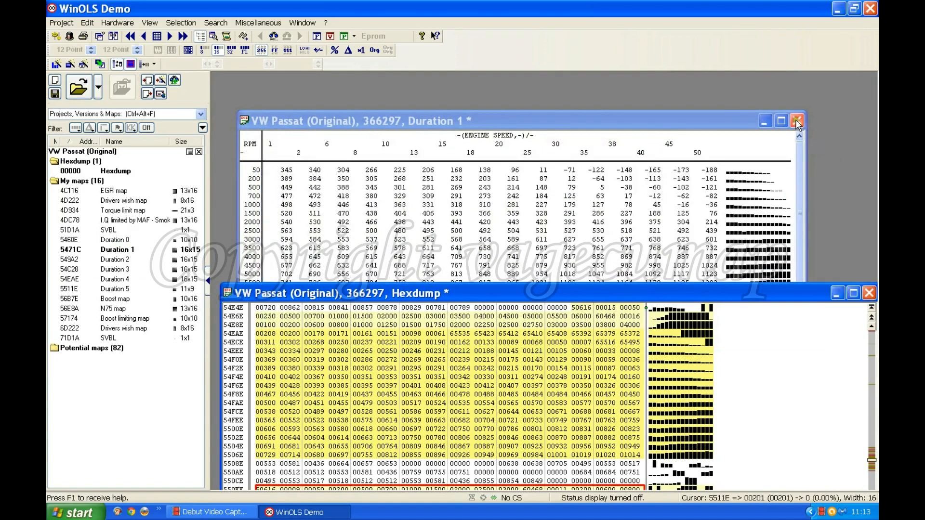
{"action": "left_click", "coordinate": [797, 121]}
{"action": "left_click_drag", "start_coordinate": [571, 138], "coordinate": [566, 81]}
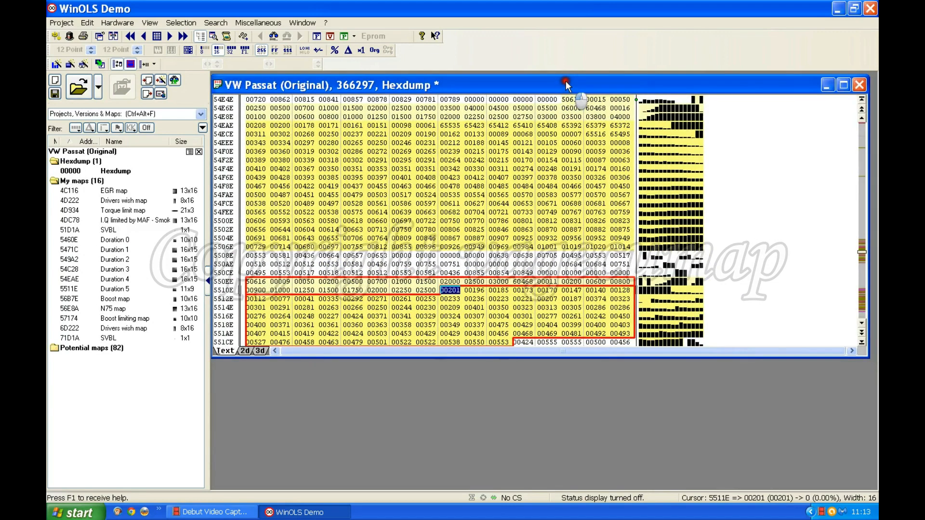